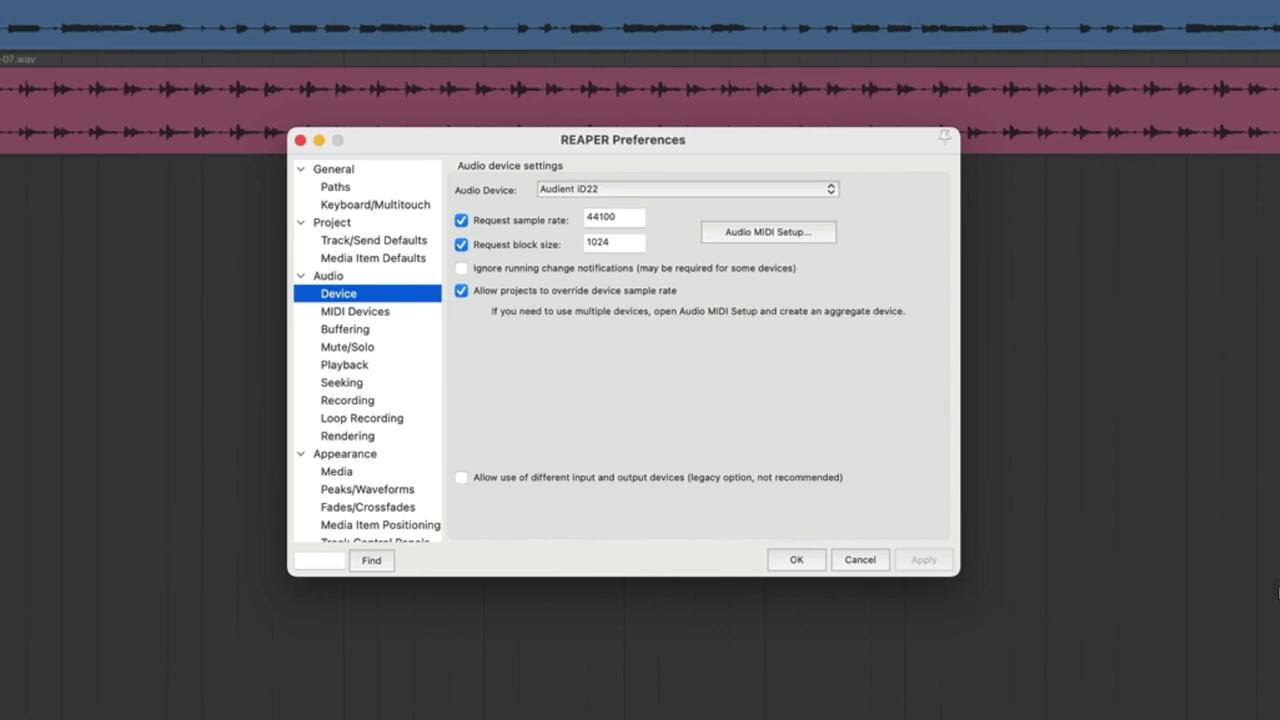
# In the audio output channel mapping, give output channel 7 (Optical 1) the alias BLA-17.
pyautogui.click(313, 277)
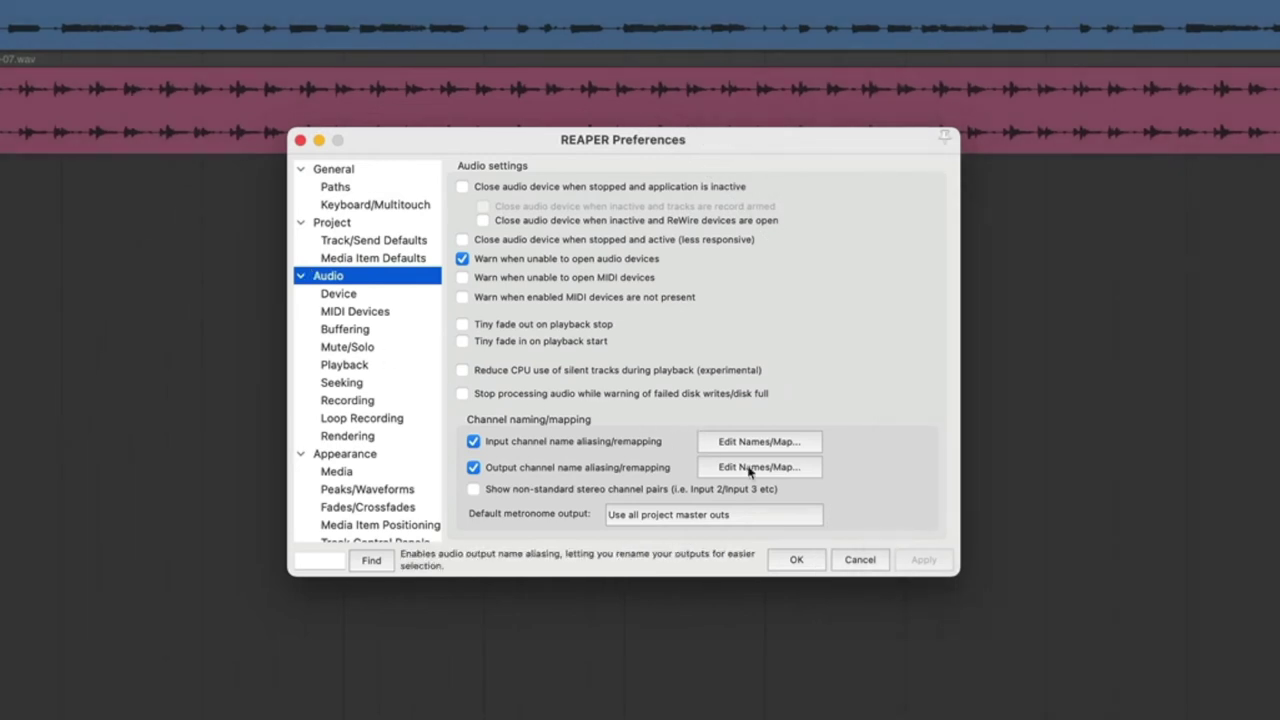
pyautogui.click(750, 467)
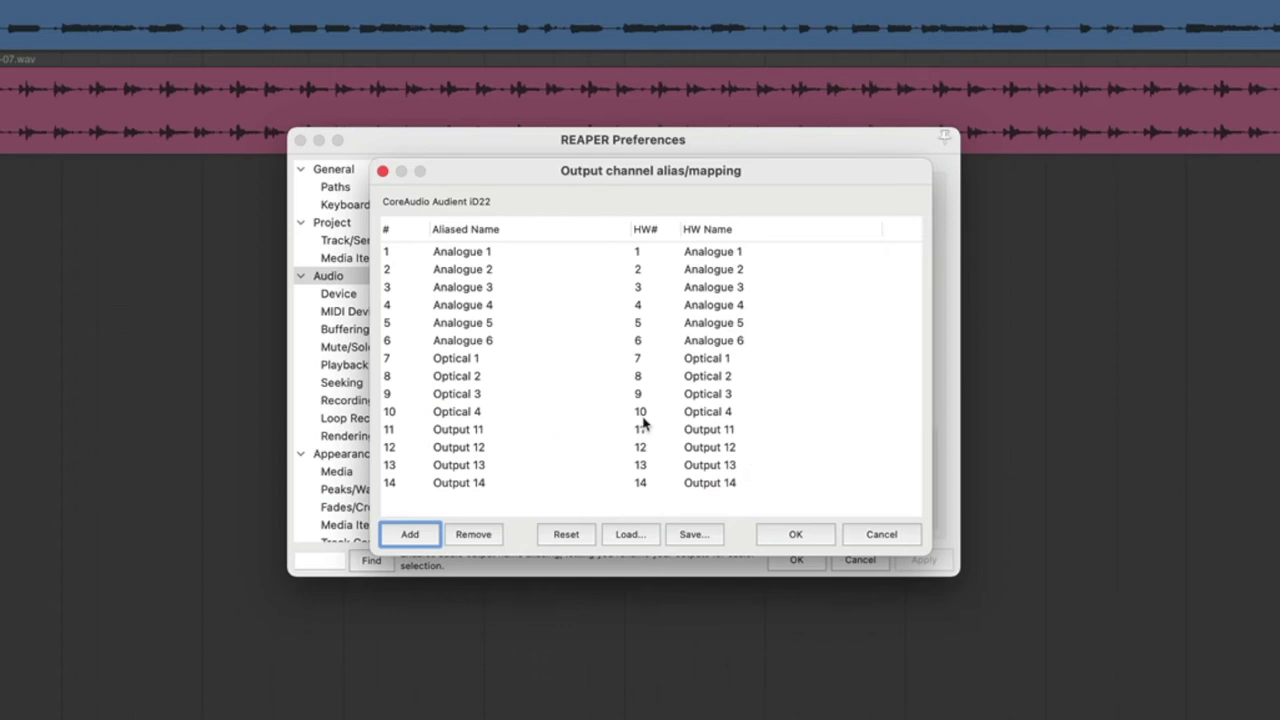
pyautogui.click(471, 364)
pyautogui.doubleClick(471, 364)
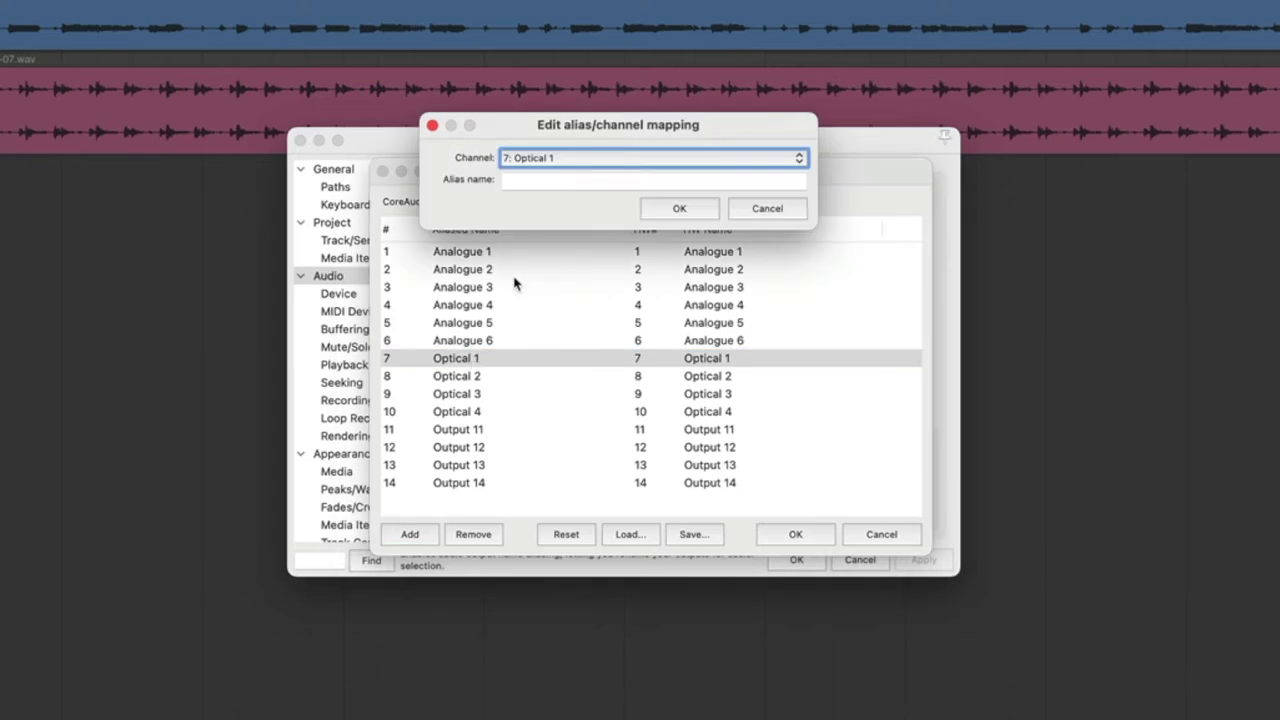
pyautogui.click(531, 184)
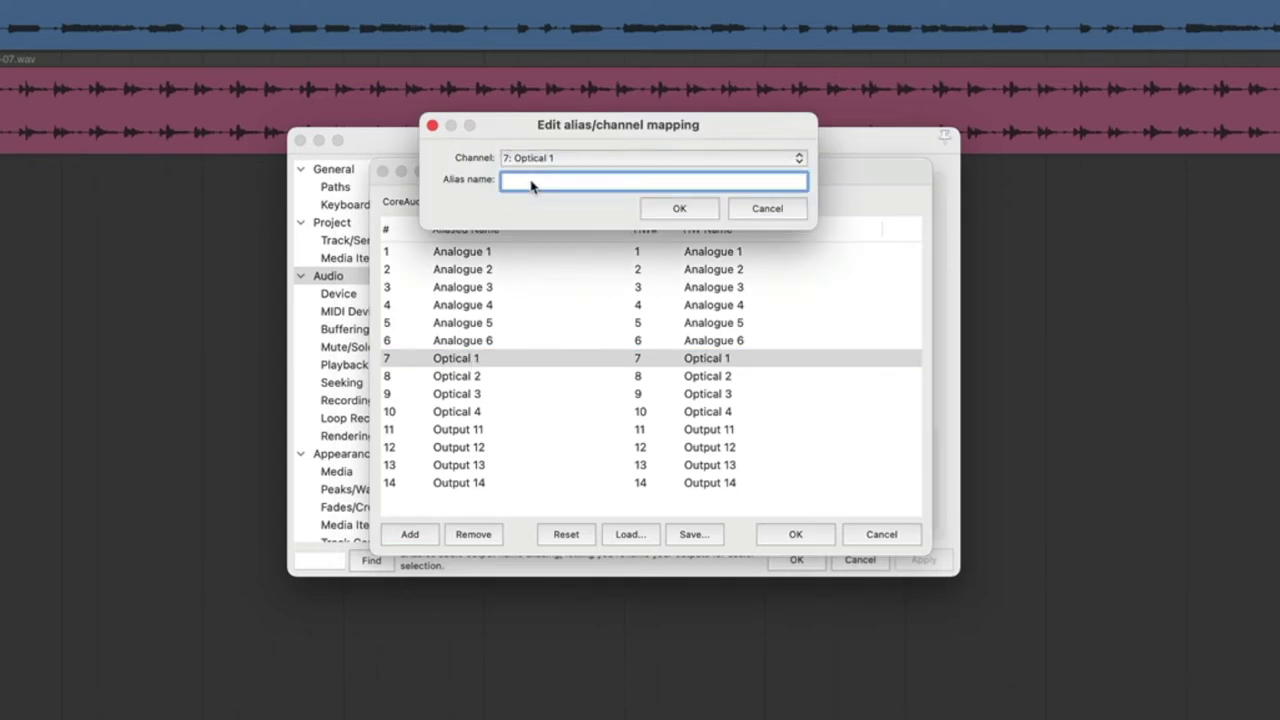
pyautogui.write('BLA-17')
pyautogui.press('Return')
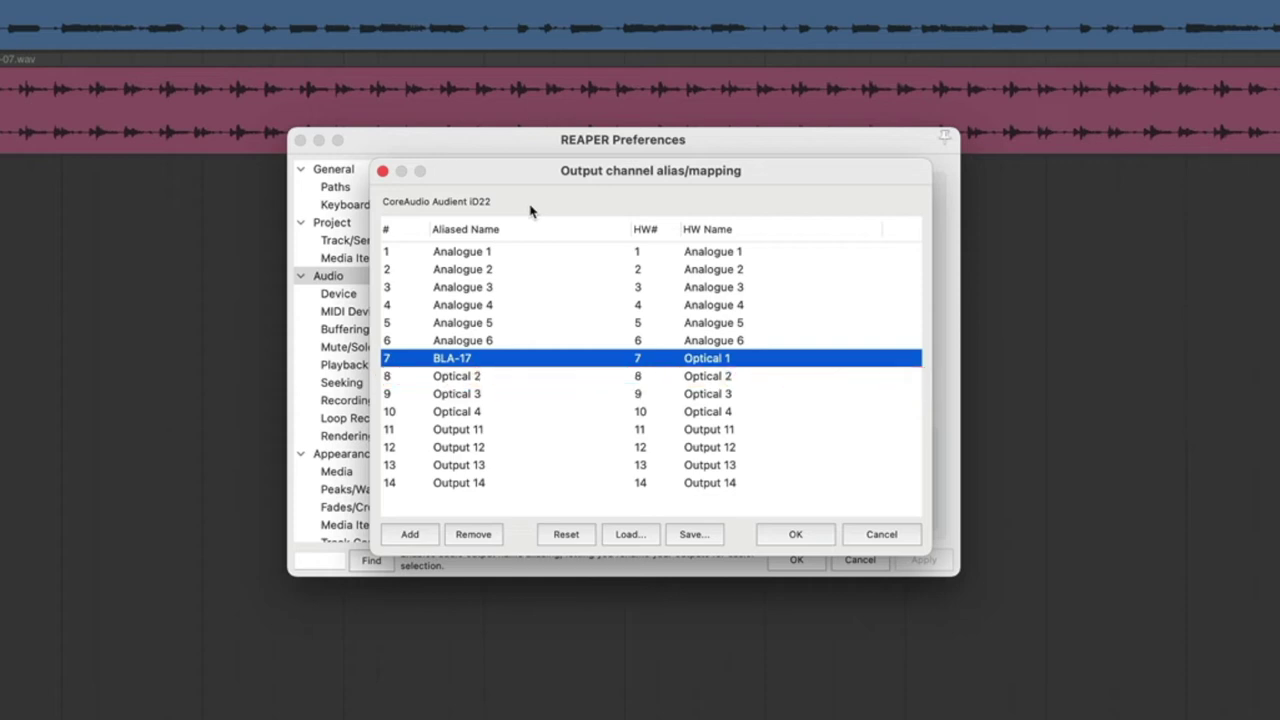
# Alias output channel 9 (Optical 3) as "1974 EQ (L)" and output channel 10 (Optical 4) as "1974 EEQ (R)".
pyautogui.doubleClick(457, 402)
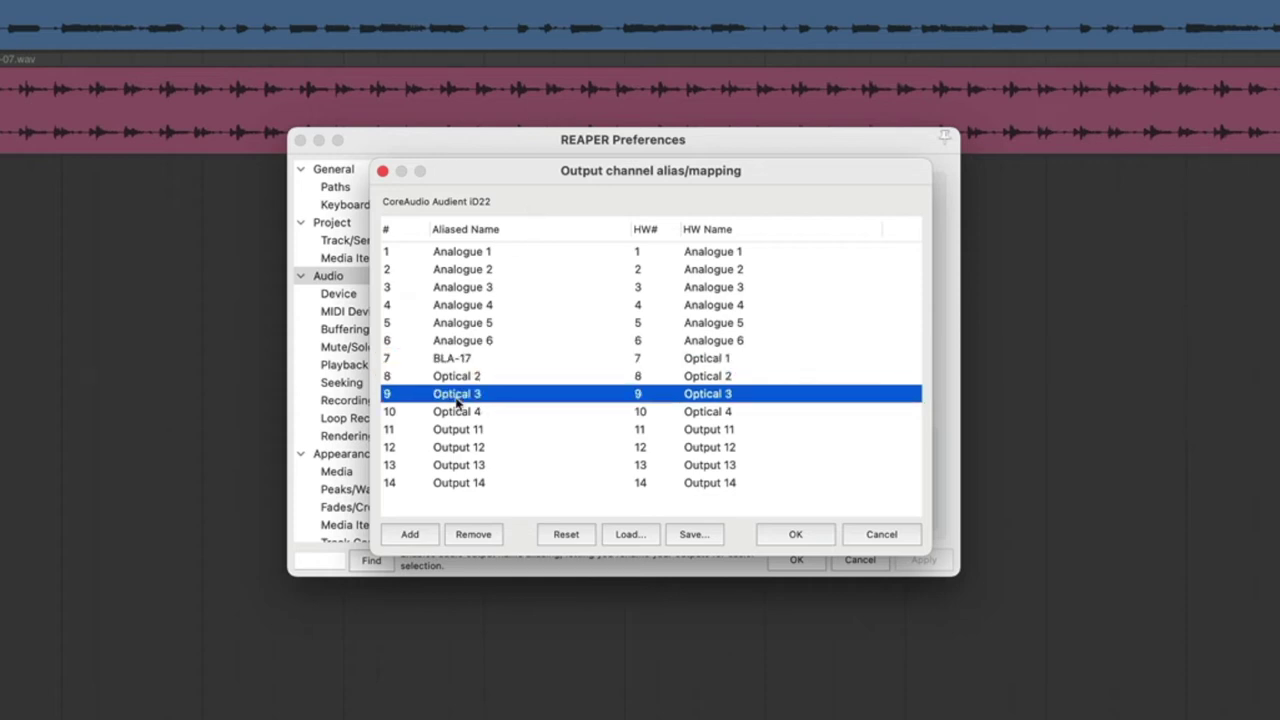
pyautogui.click(535, 183)
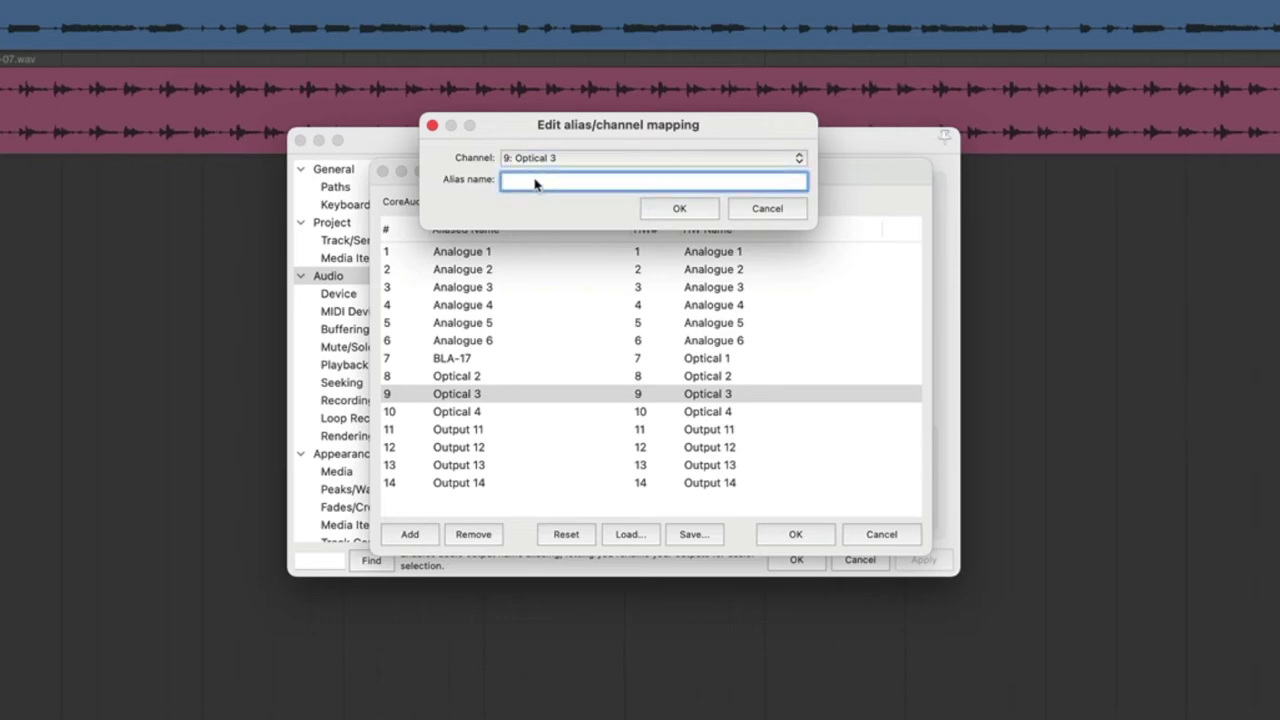
pyautogui.write('1974 EQ (L')
pyautogui.press('Return')
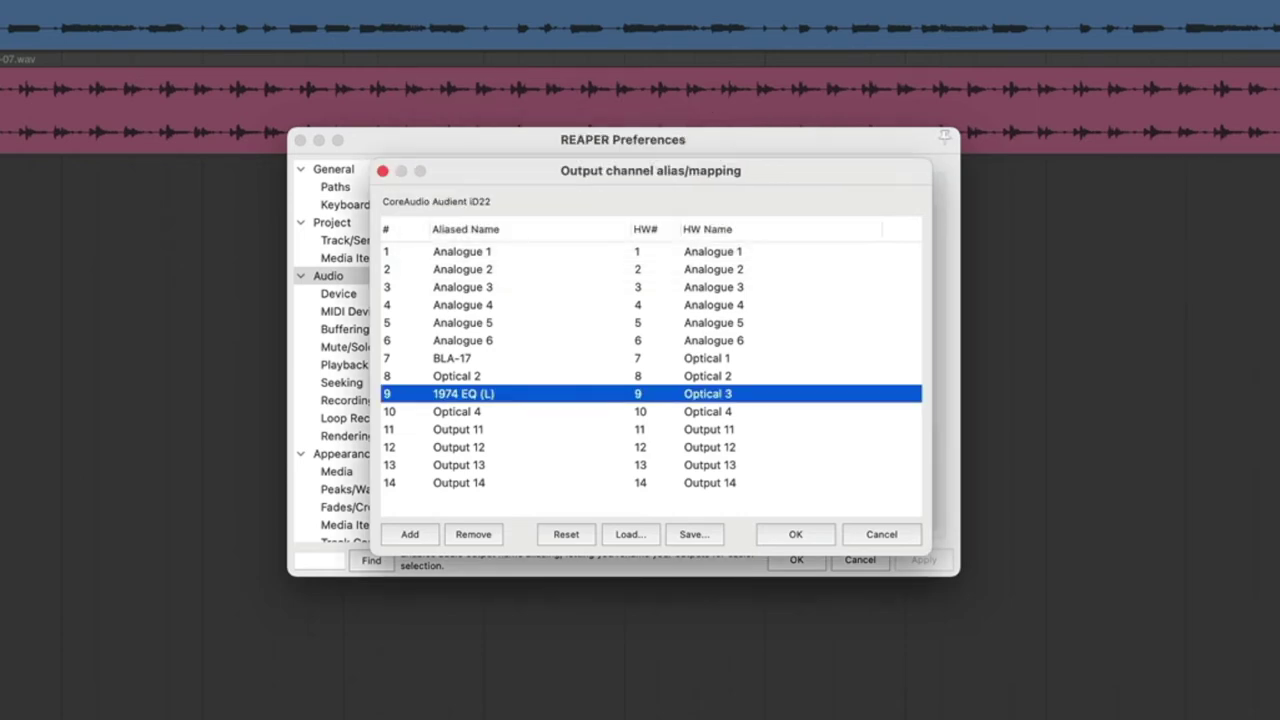
pyautogui.doubleClick(467, 412)
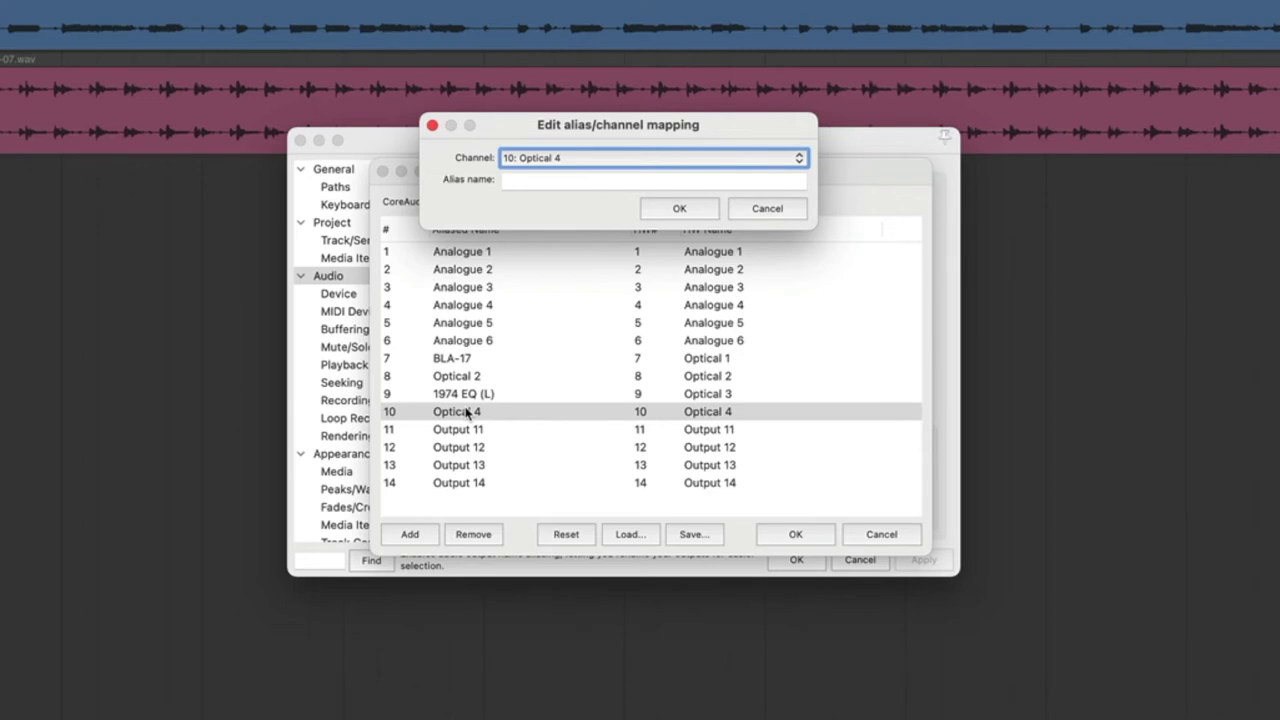
pyautogui.click(543, 183)
pyautogui.write('1974 EEQ (R')
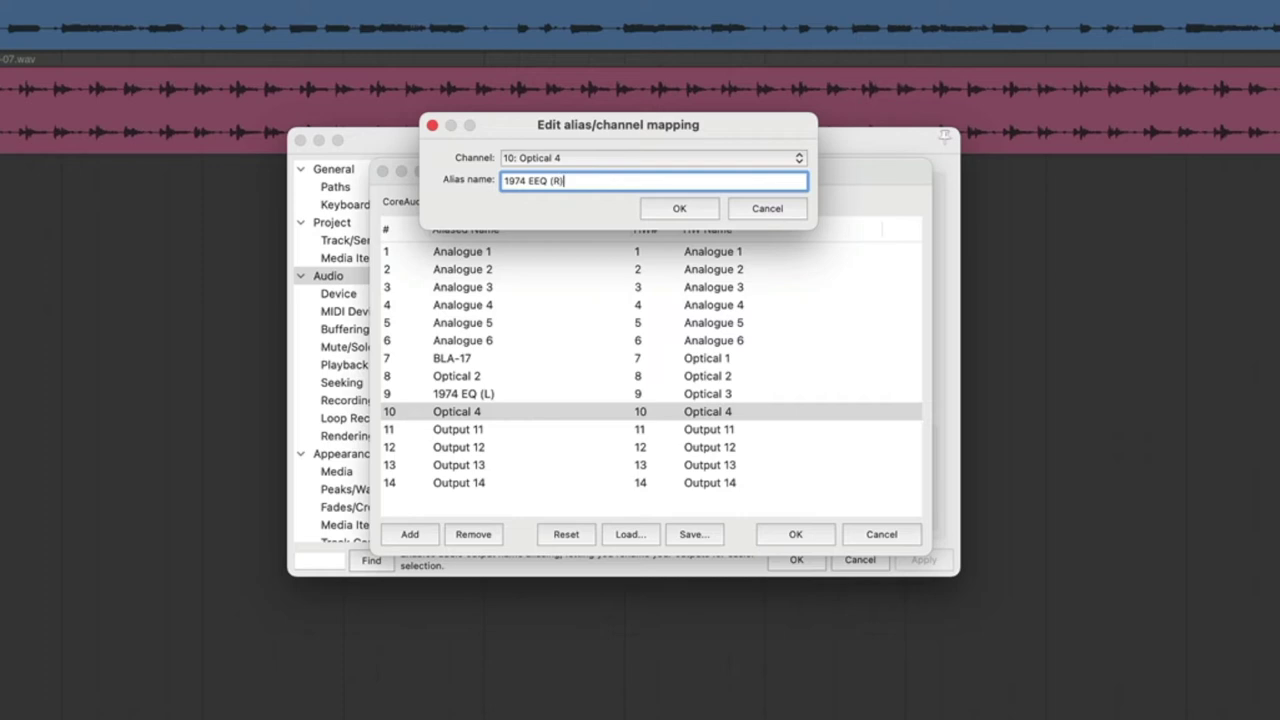
pyautogui.press('Return')
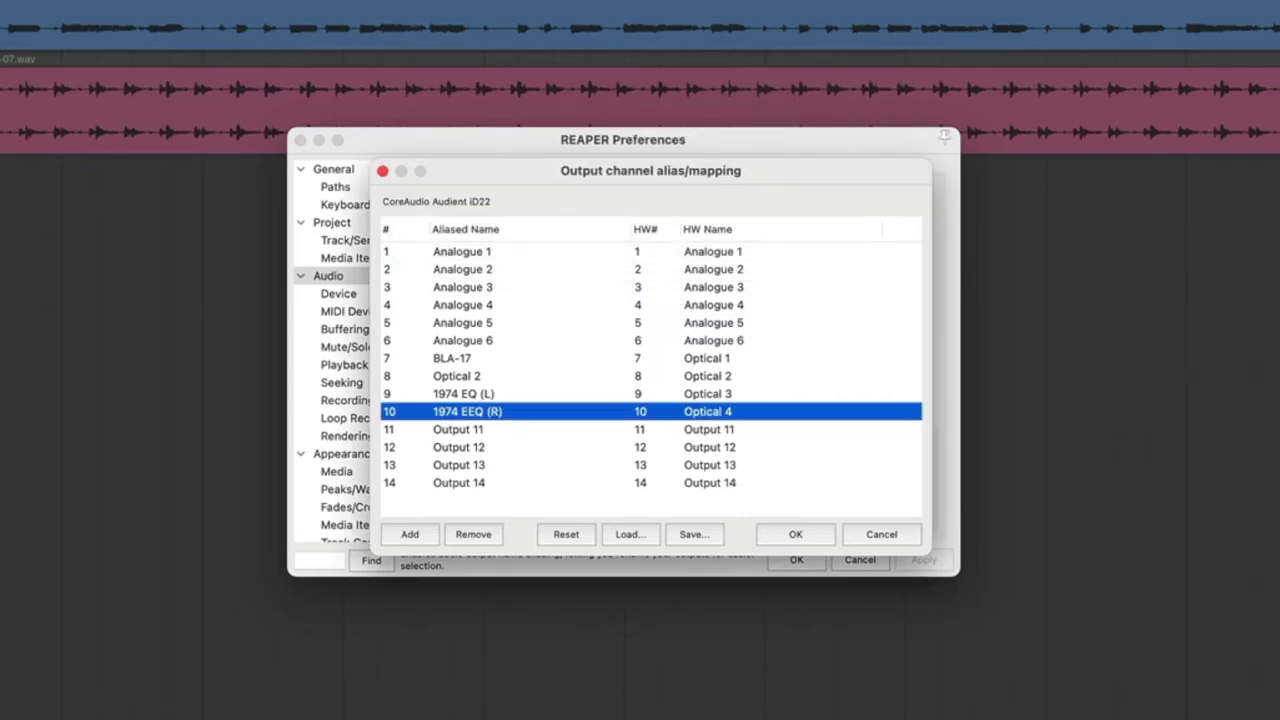
# Alias output channel 11 as "Bus Comp (L)" and output channel 12 as "Bus-Comp (R)".
pyautogui.doubleClick(455, 432)
pyautogui.click(533, 181)
pyautogui.write('Bus Comp')
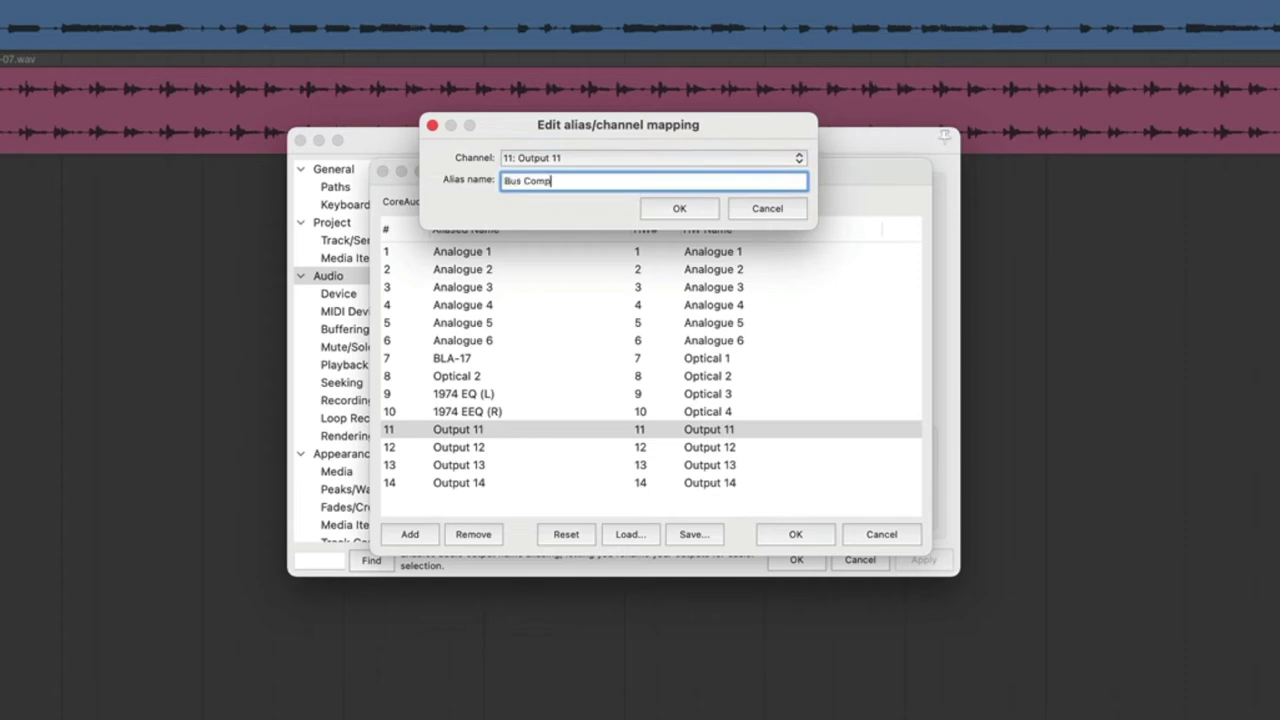
pyautogui.write(' (L)')
pyautogui.press('Return')
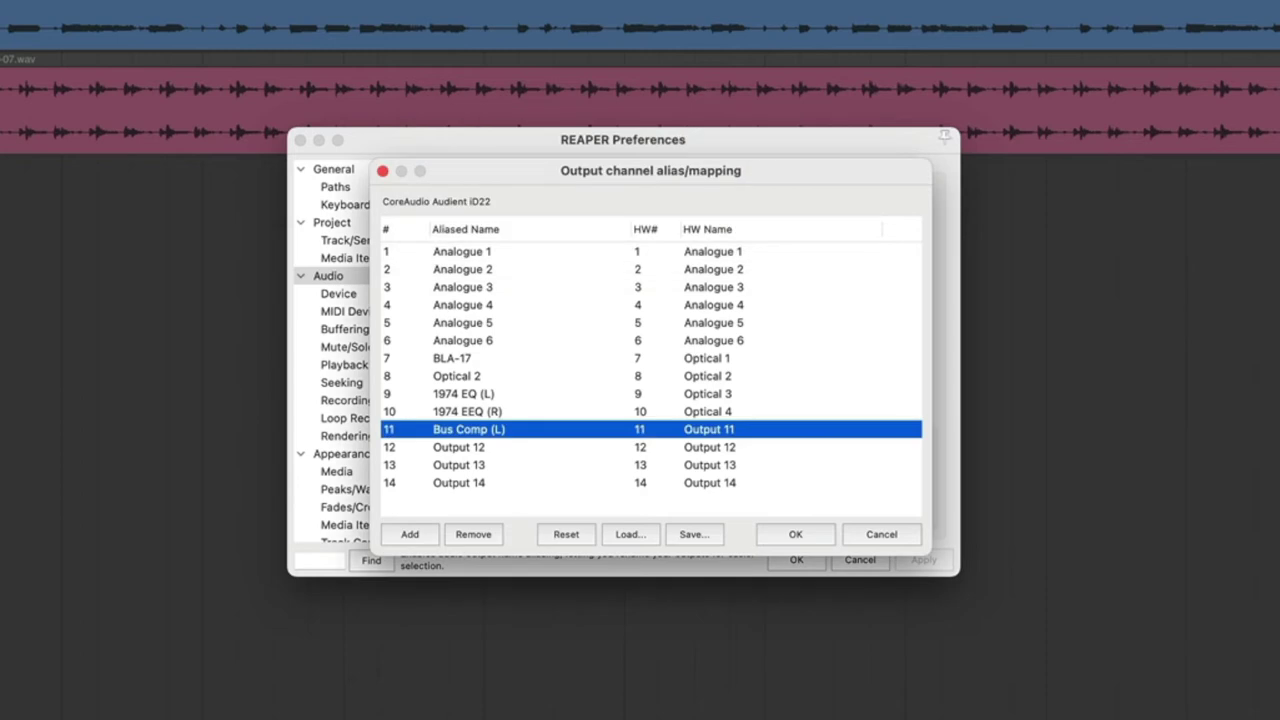
pyautogui.doubleClick(465, 451)
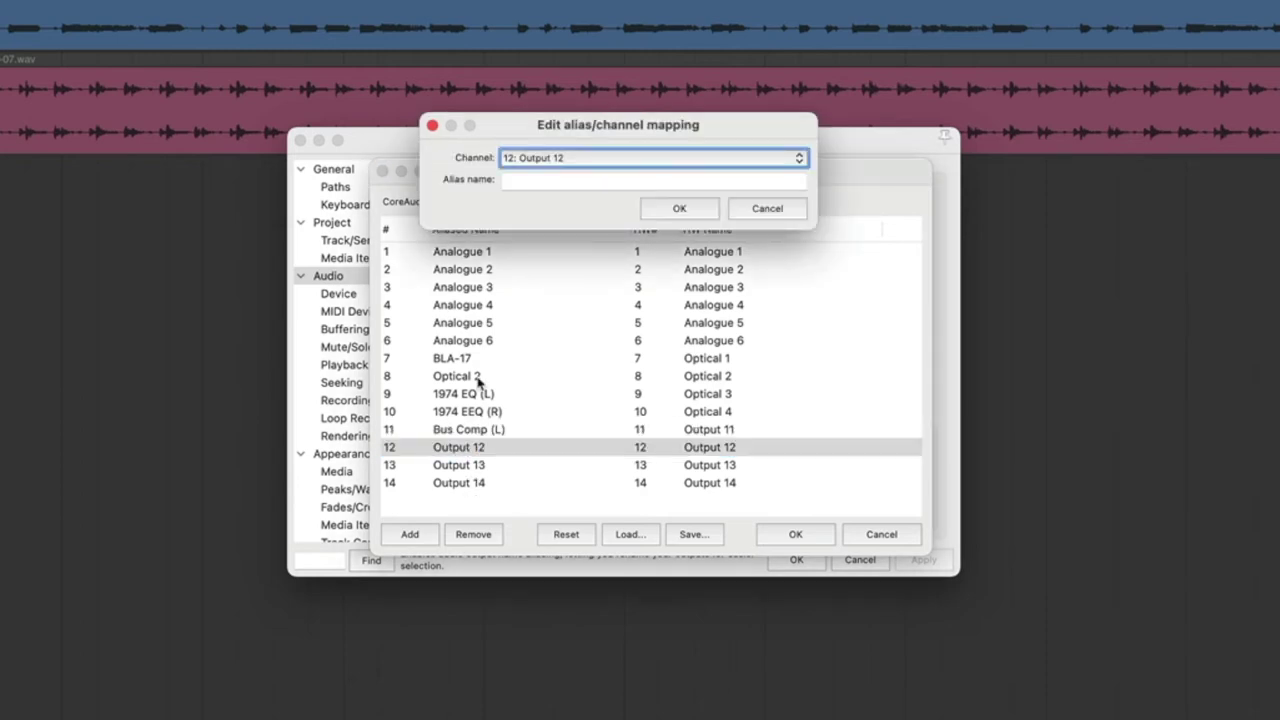
pyautogui.click(512, 180)
pyautogui.write('Bus-Comp (R')
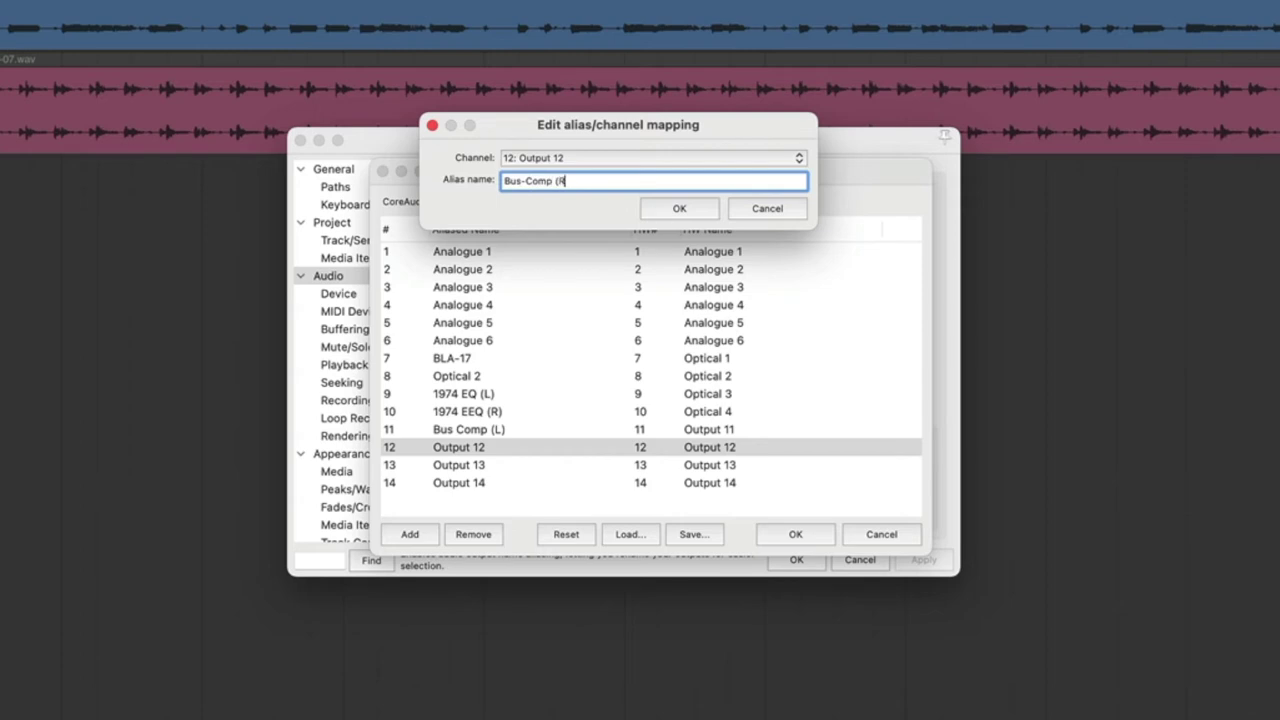
pyautogui.press('Return')
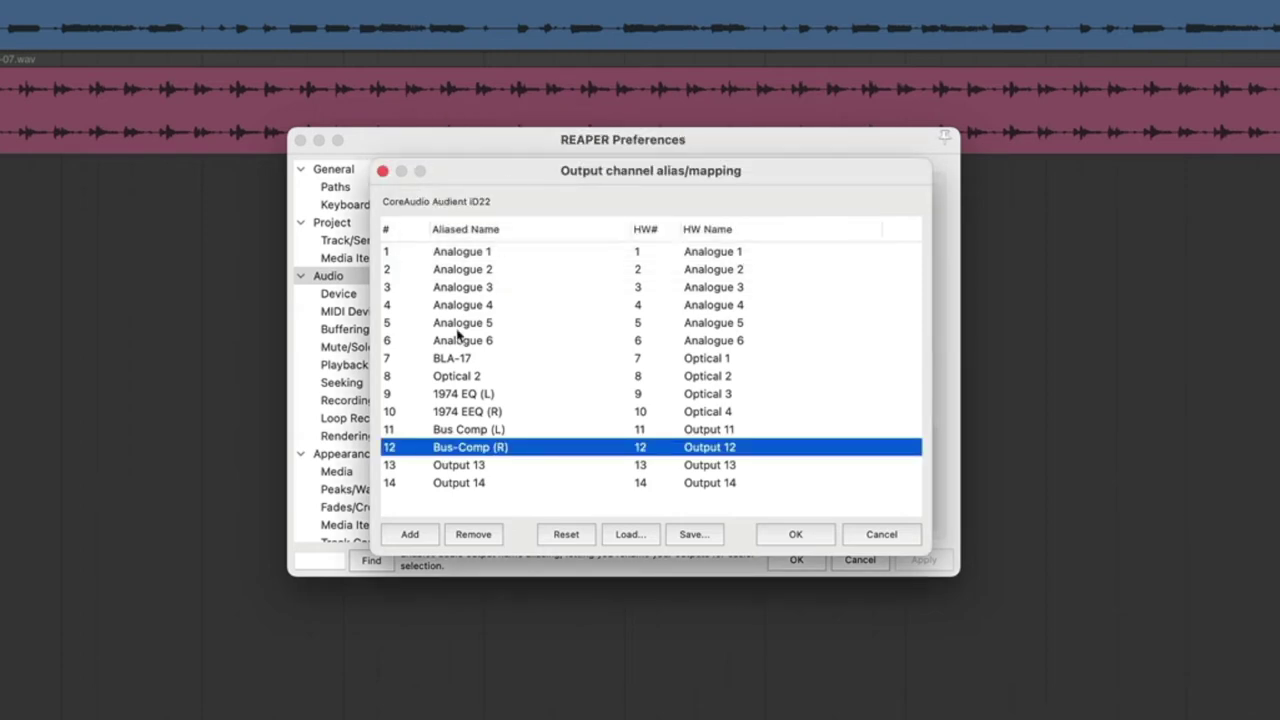
# Give output channel 13 the alias "SSL Fusion (L)".
pyautogui.click(463, 469)
pyautogui.doubleClick(463, 470)
pyautogui.click(529, 182)
pyautogui.write('SSL')
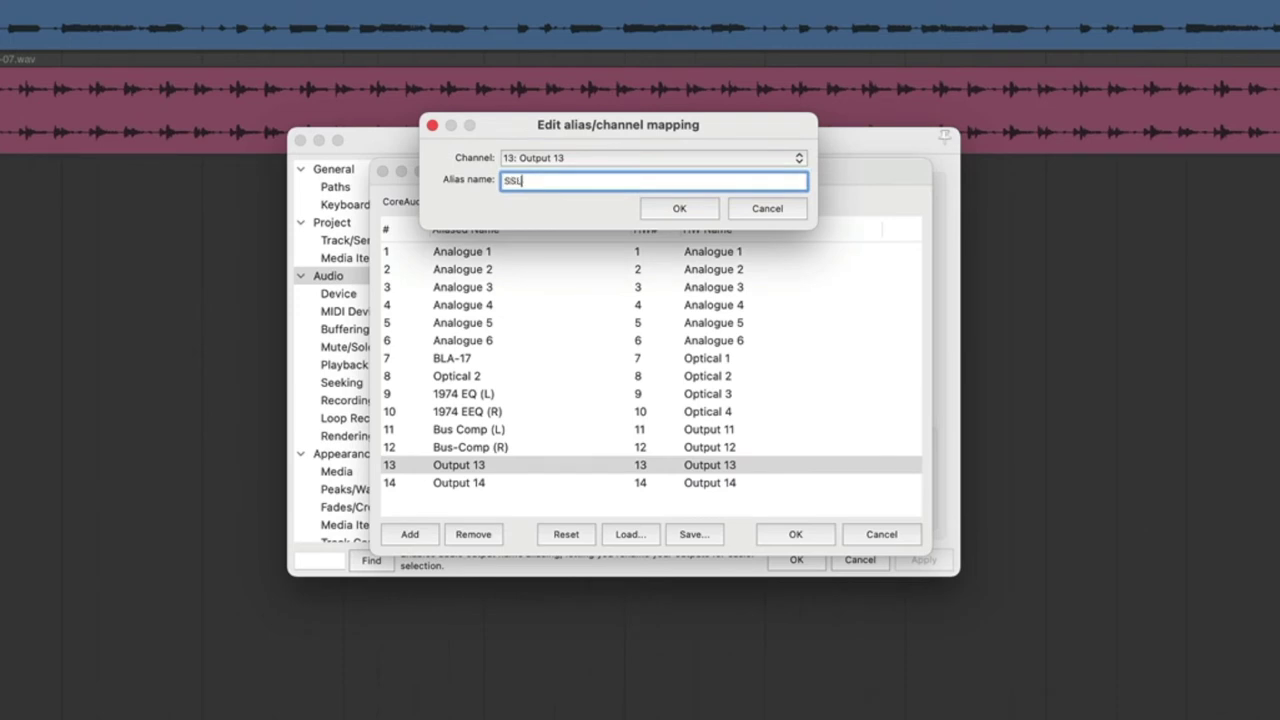
pyautogui.write(' Fusion (L)')
pyautogui.press('Return')
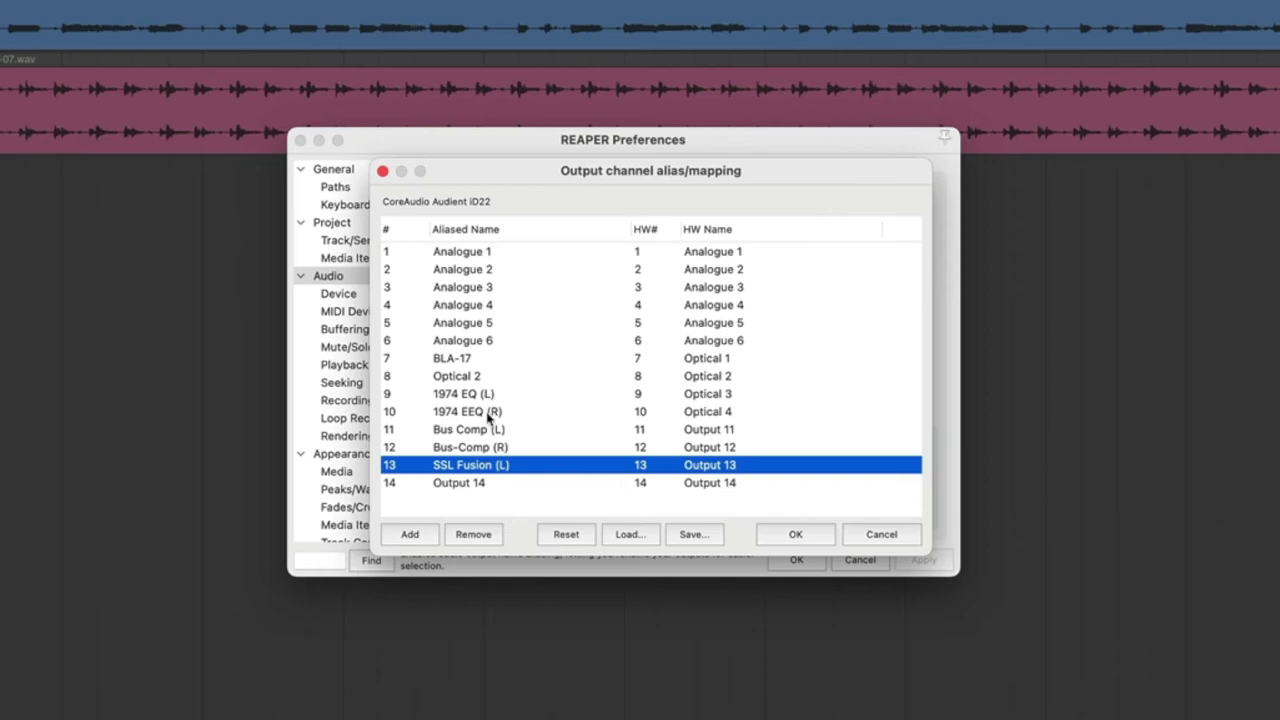
# Give output channel 14 the alias "SSL Fusion (R)" and accept the output channel mapping.
pyautogui.doubleClick(478, 485)
pyautogui.click(531, 181)
pyautogui.write('SSL')
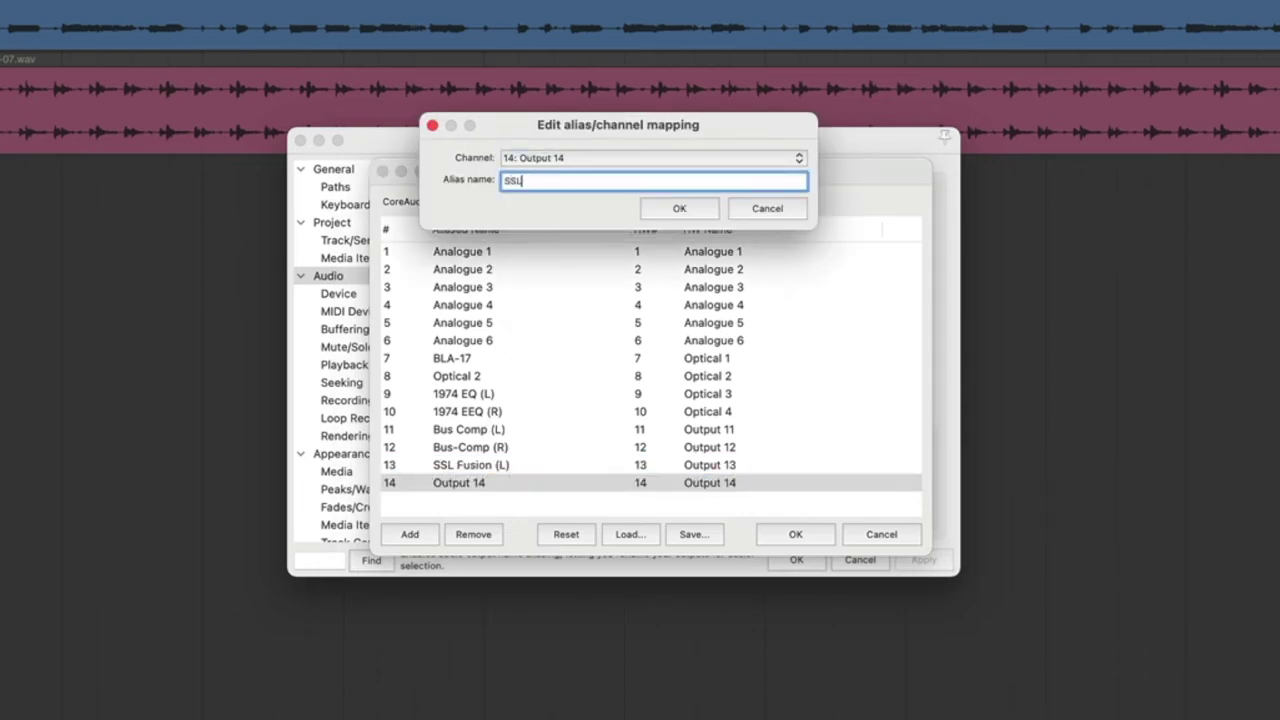
pyautogui.write(' Fusion (R)')
pyautogui.press('Return')
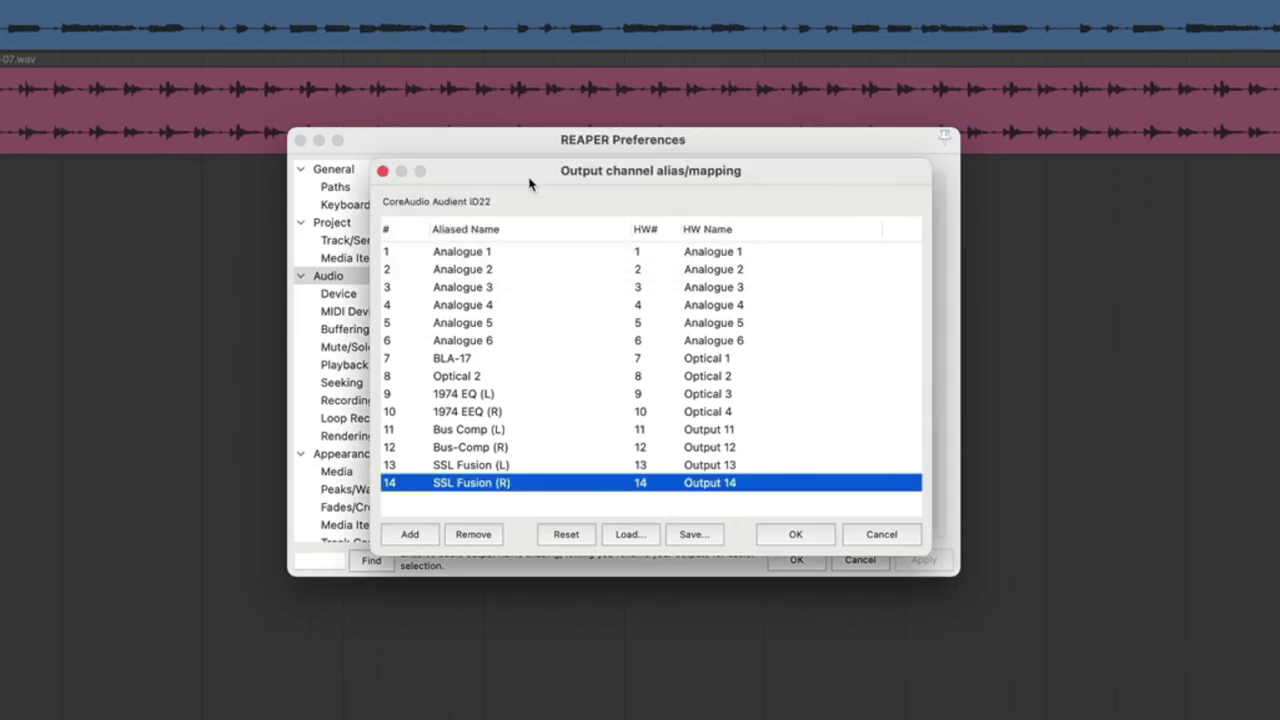
pyautogui.click(794, 535)
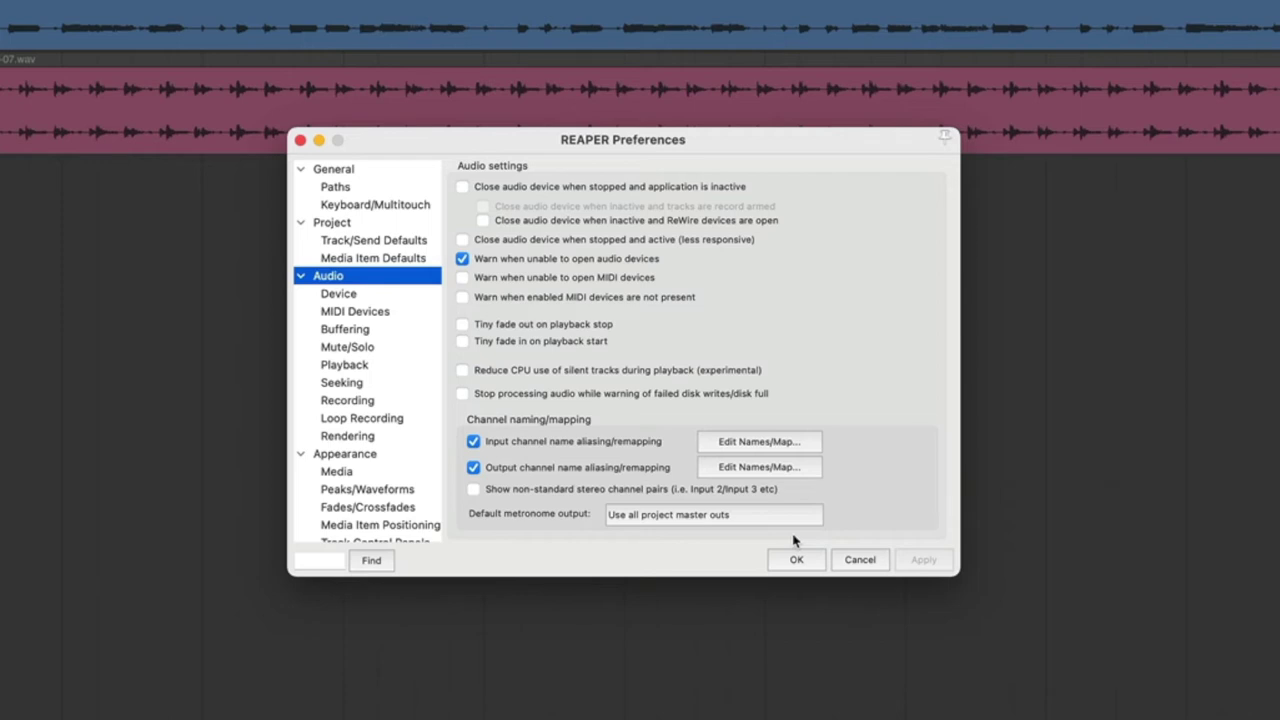
# In the audio input channel mapping, give input channel 3 (Optical 1) the alias BLA-17.
pyautogui.click(759, 441)
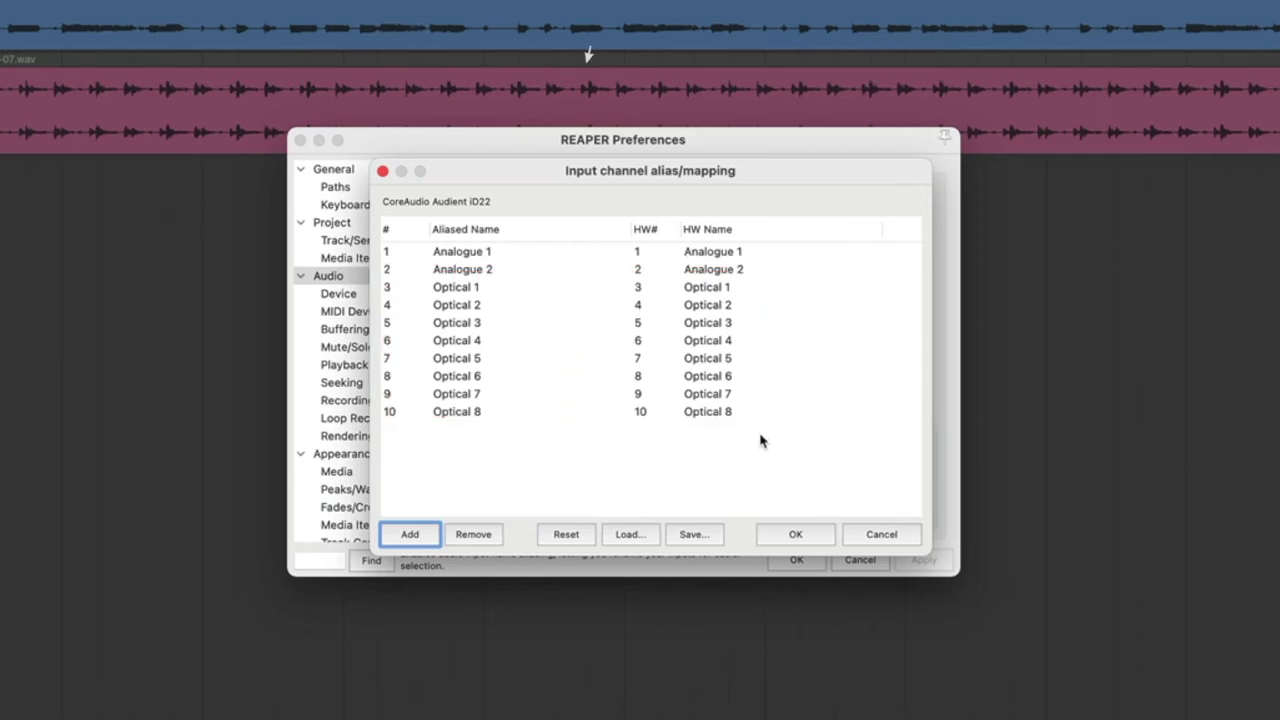
pyautogui.click(468, 292)
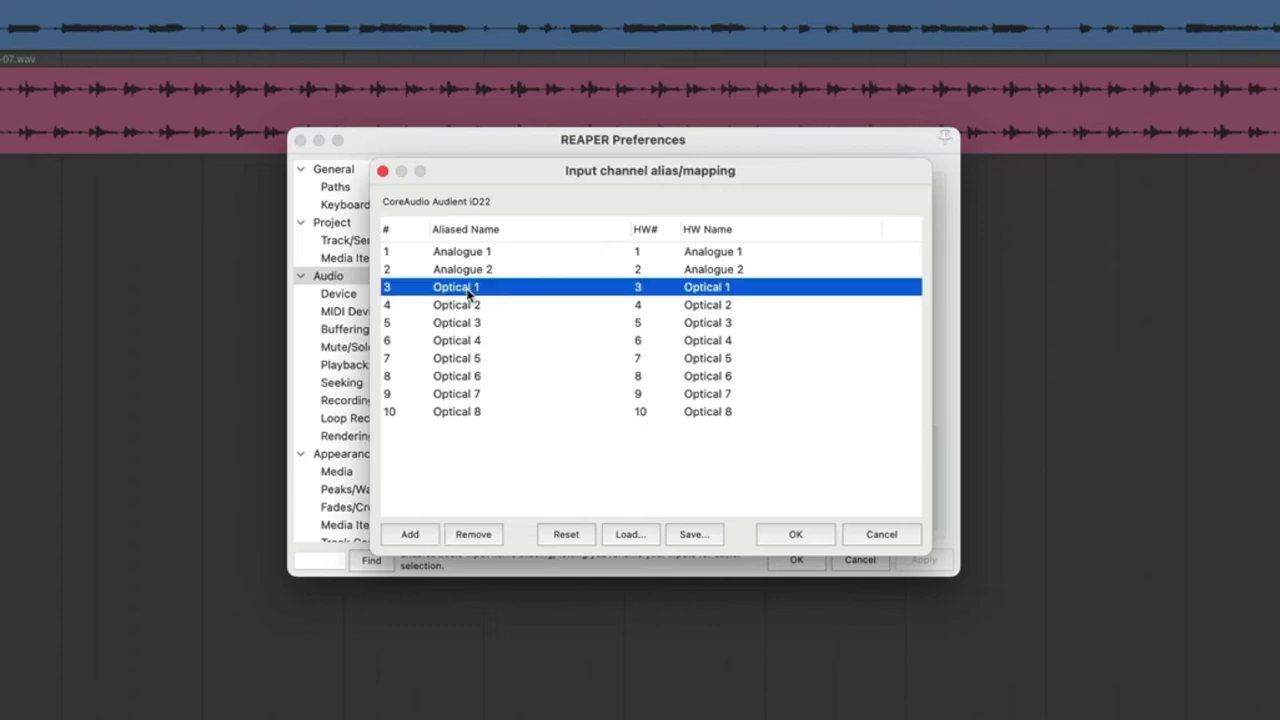
pyautogui.doubleClick(468, 292)
pyautogui.click(532, 181)
pyautogui.write('BLA-1')
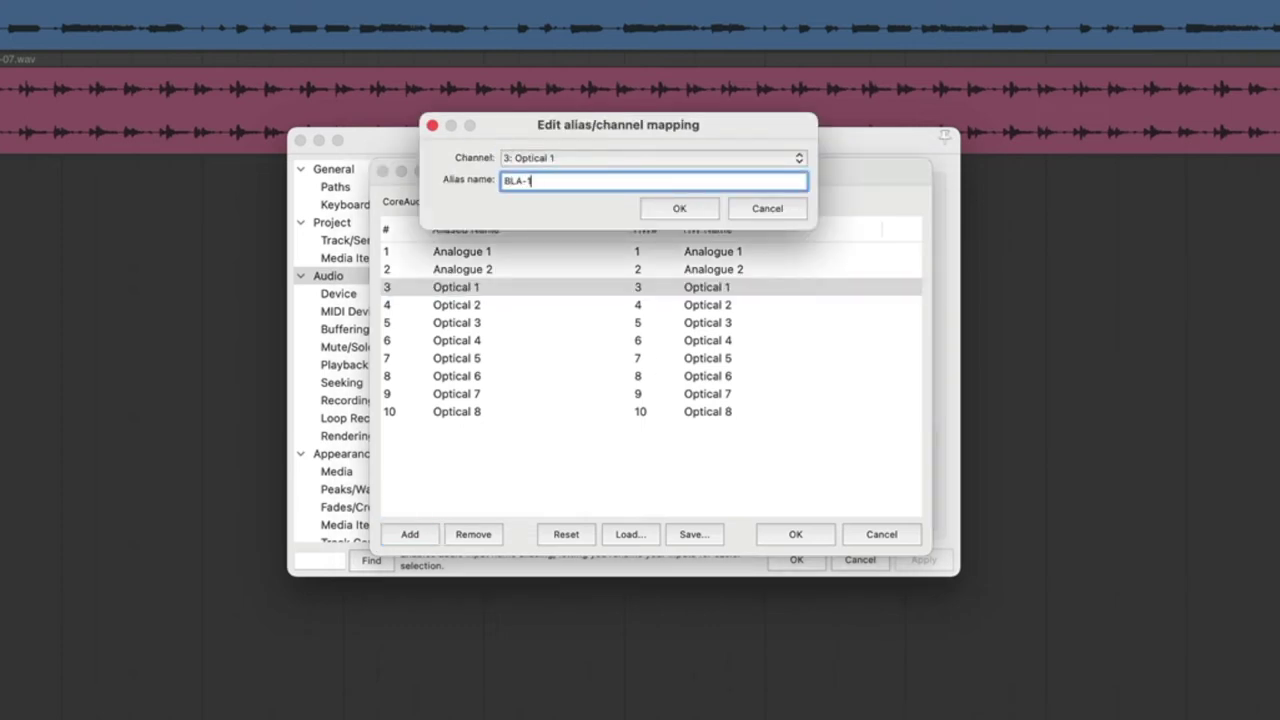
pyautogui.write('7')
pyautogui.press('Return')
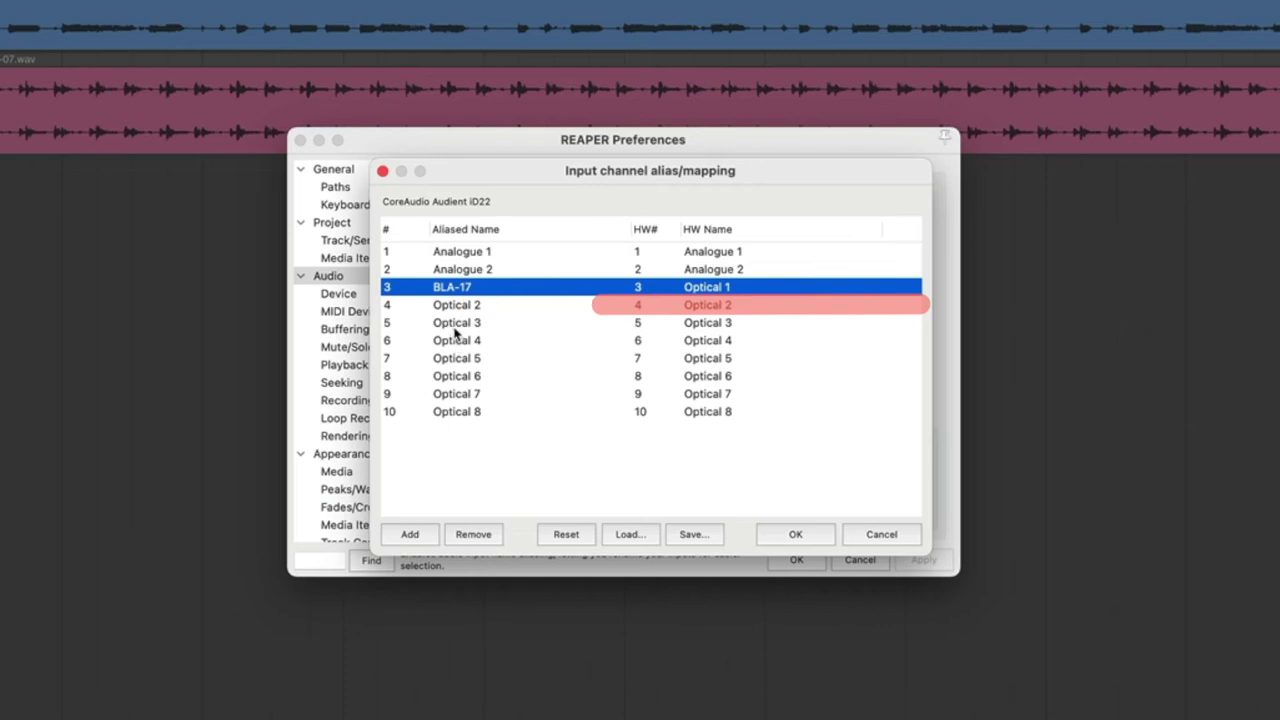
# Alias input channel 5 (Optical 3) as "1974 EQ (L)" and input channel 6 (Optical 4) as "1974 EQ (R)".
pyautogui.doubleClick(455, 327)
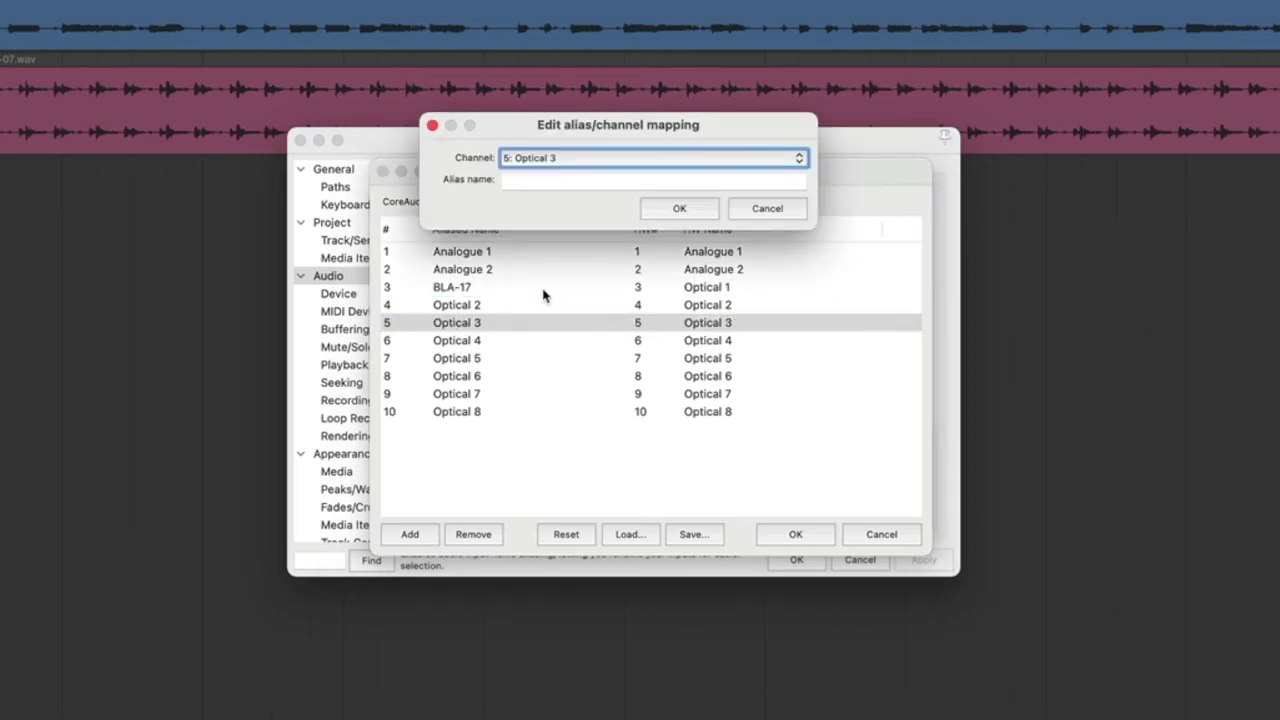
pyautogui.click(536, 184)
pyautogui.write('1874 EQ (L')
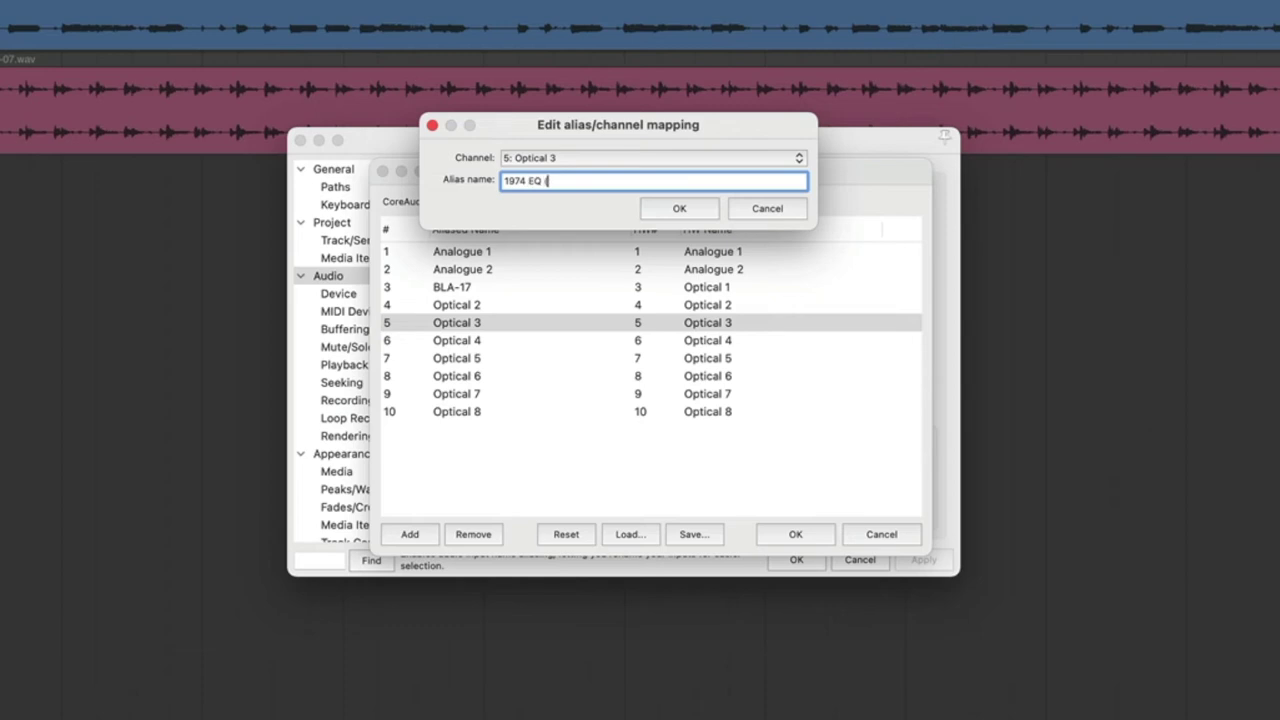
pyautogui.write(')')
pyautogui.press('Return')
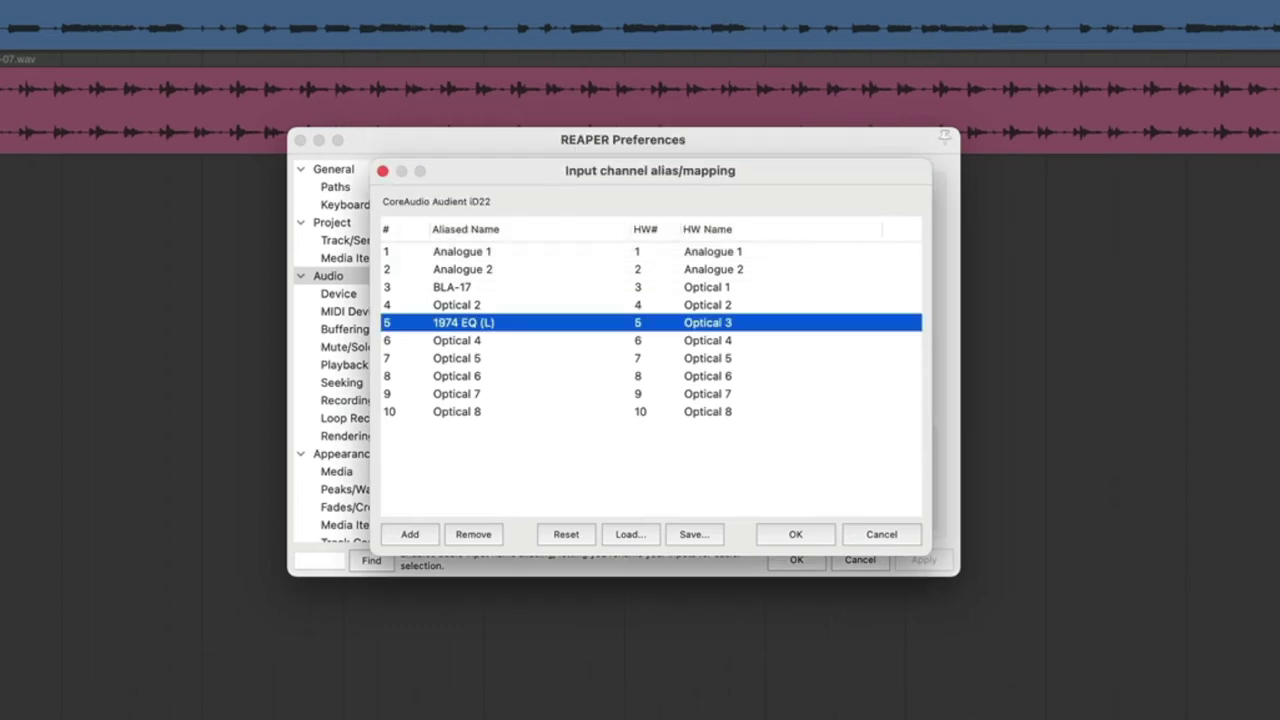
pyautogui.doubleClick(462, 345)
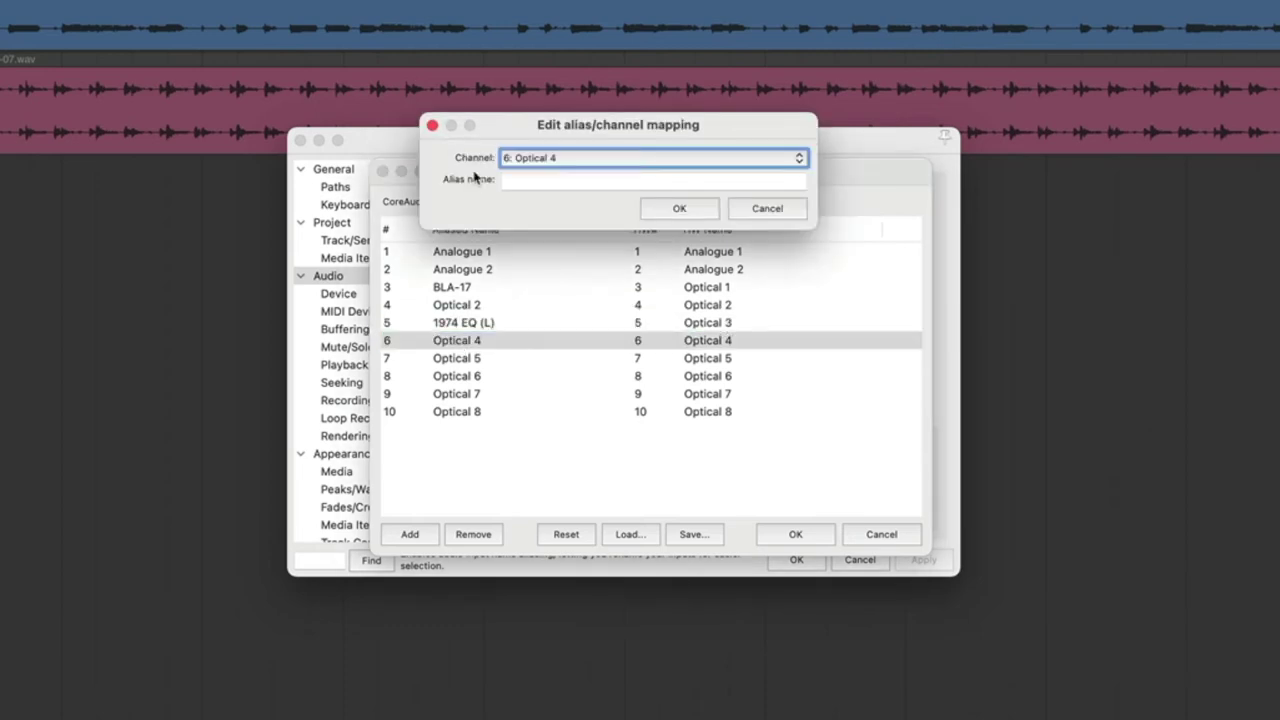
pyautogui.click(526, 185)
pyautogui.write('1974 EQ (R)')
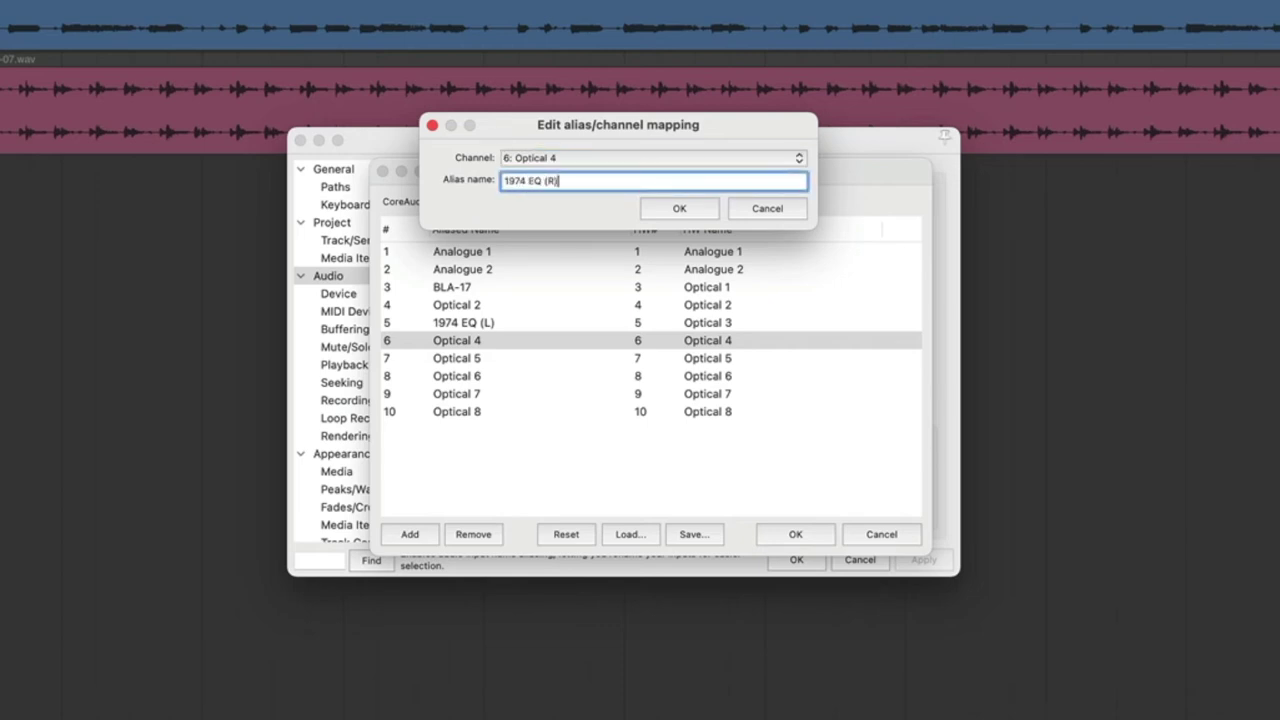
pyautogui.press('Return')
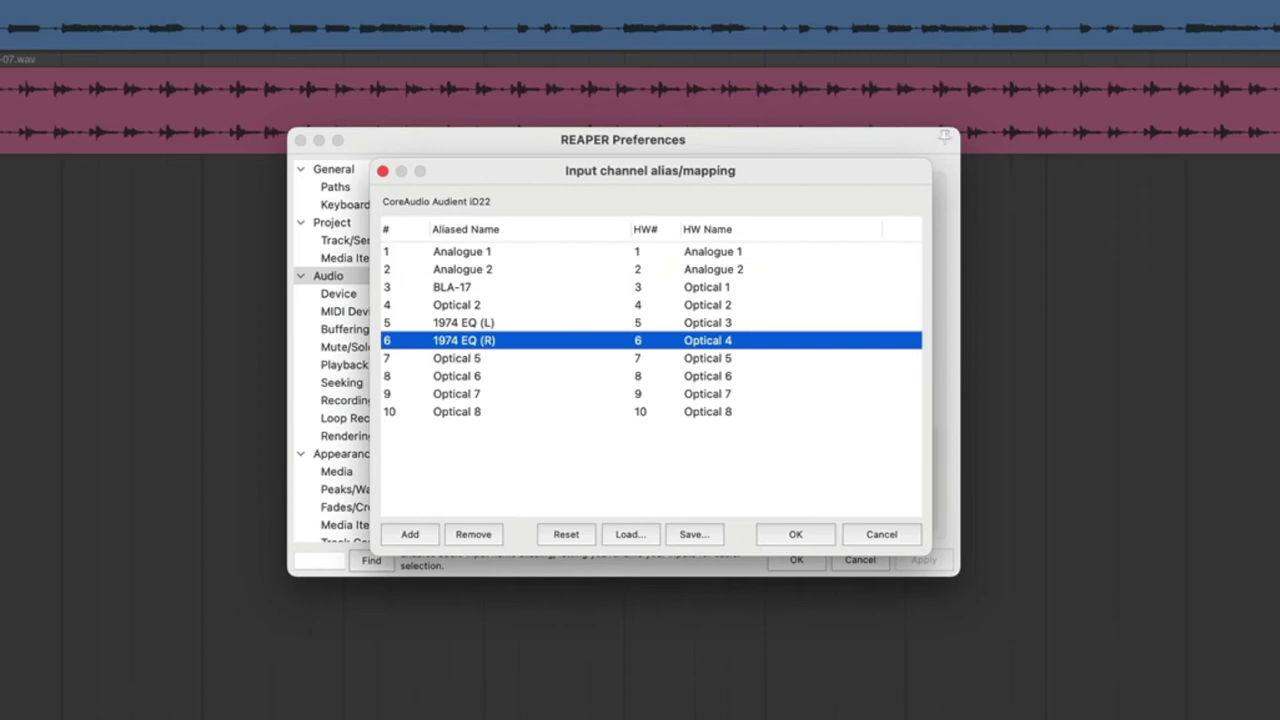
# Give input channel 7 (Optical 5) the alias "Bus-Comp (L)".
pyautogui.doubleClick(479, 362)
pyautogui.click(530, 183)
pyautogui.write('Bus-Comp')
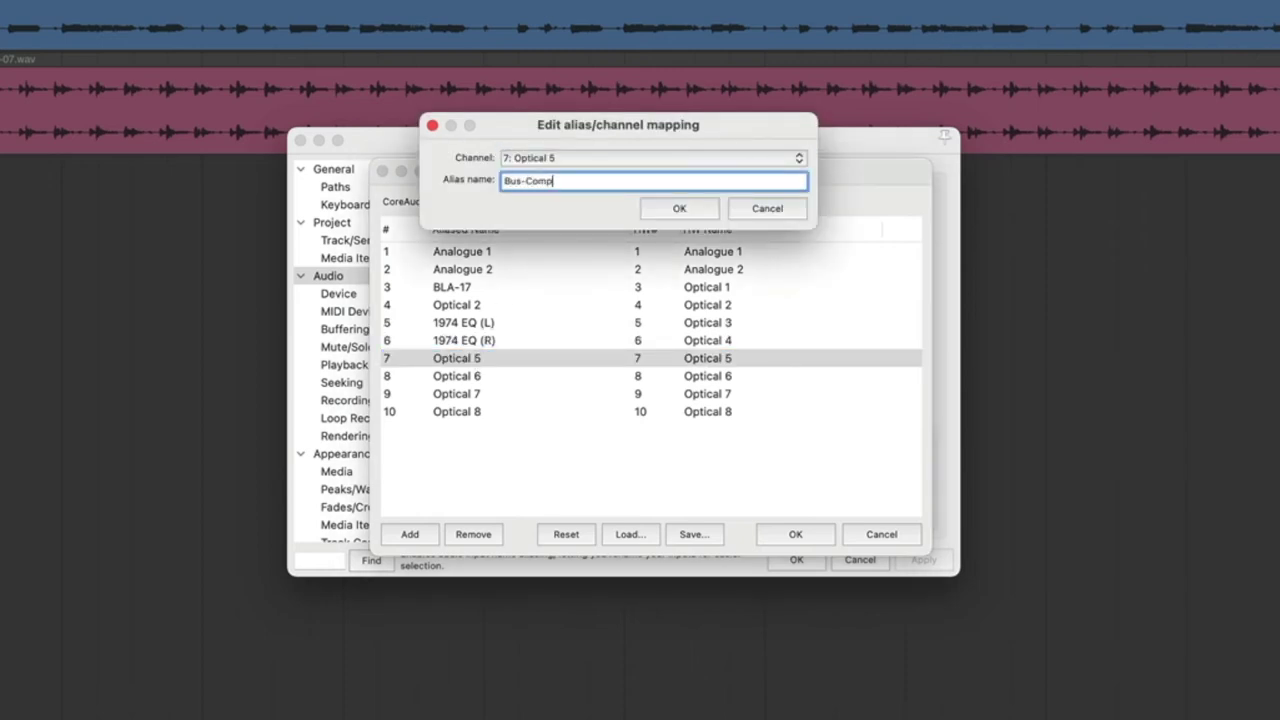
pyautogui.write(' (L)')
pyautogui.press('Return')
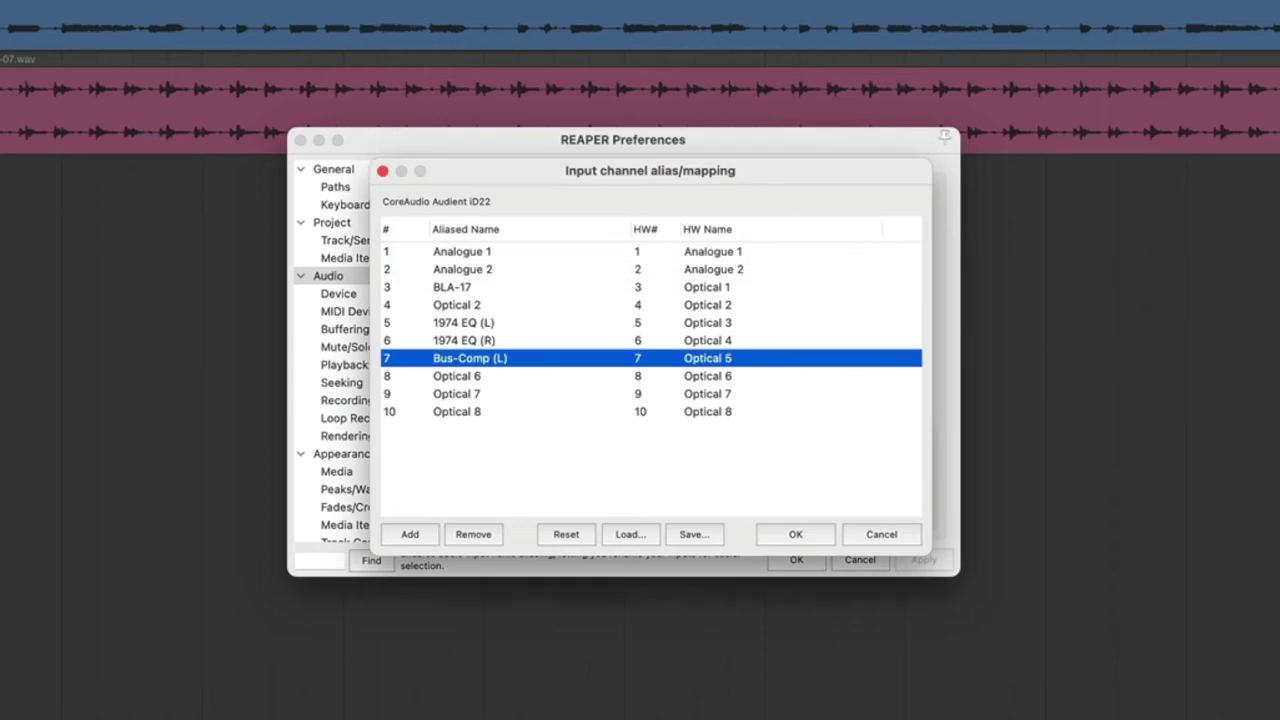
# Give input channel 8 (Optical 6) the alias "Bus-Comp (R)".
pyautogui.doubleClick(483, 374)
pyautogui.click(527, 183)
pyautogui.write('Bus-comp')
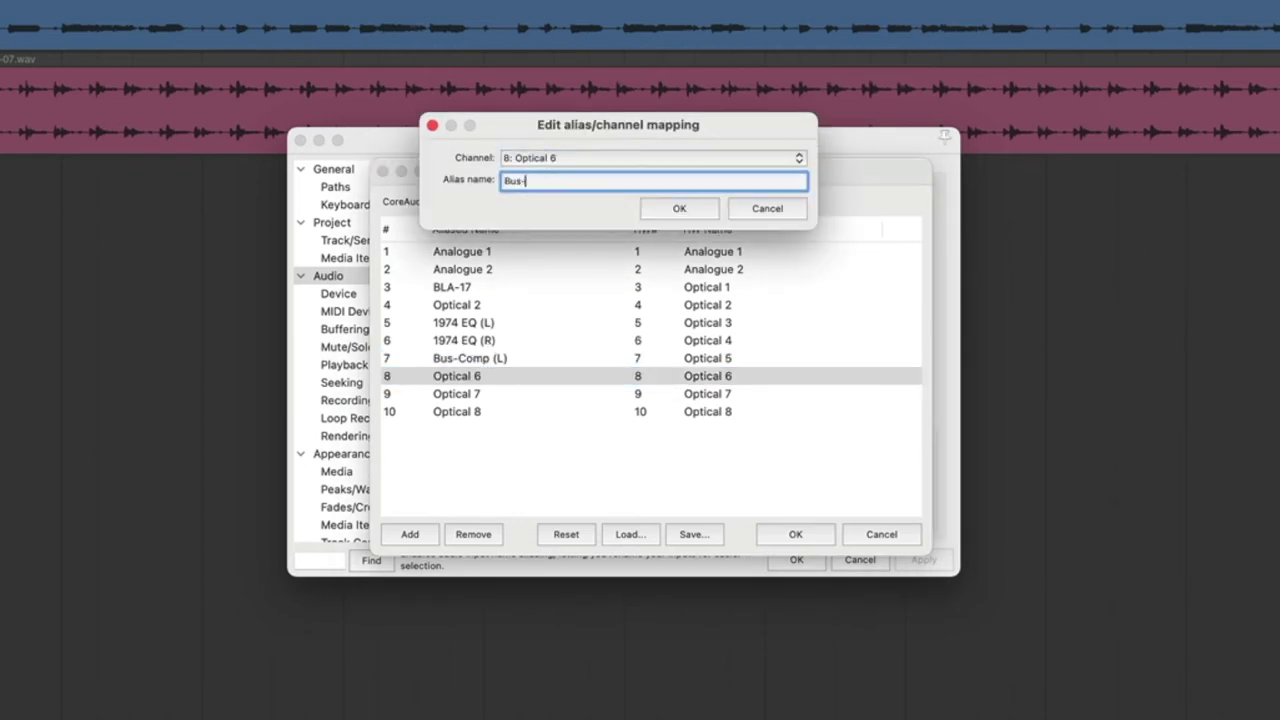
pyautogui.press('BackSpace')
pyautogui.press('BackSpace')
pyautogui.press('BackSpace')
pyautogui.press('BackSpace')
pyautogui.write('Comp (')
pyautogui.press('Return')
# Give input channel 9 (Optical 7) the alias "SSL Fusion (L)".
pyautogui.doubleClick(466, 395)
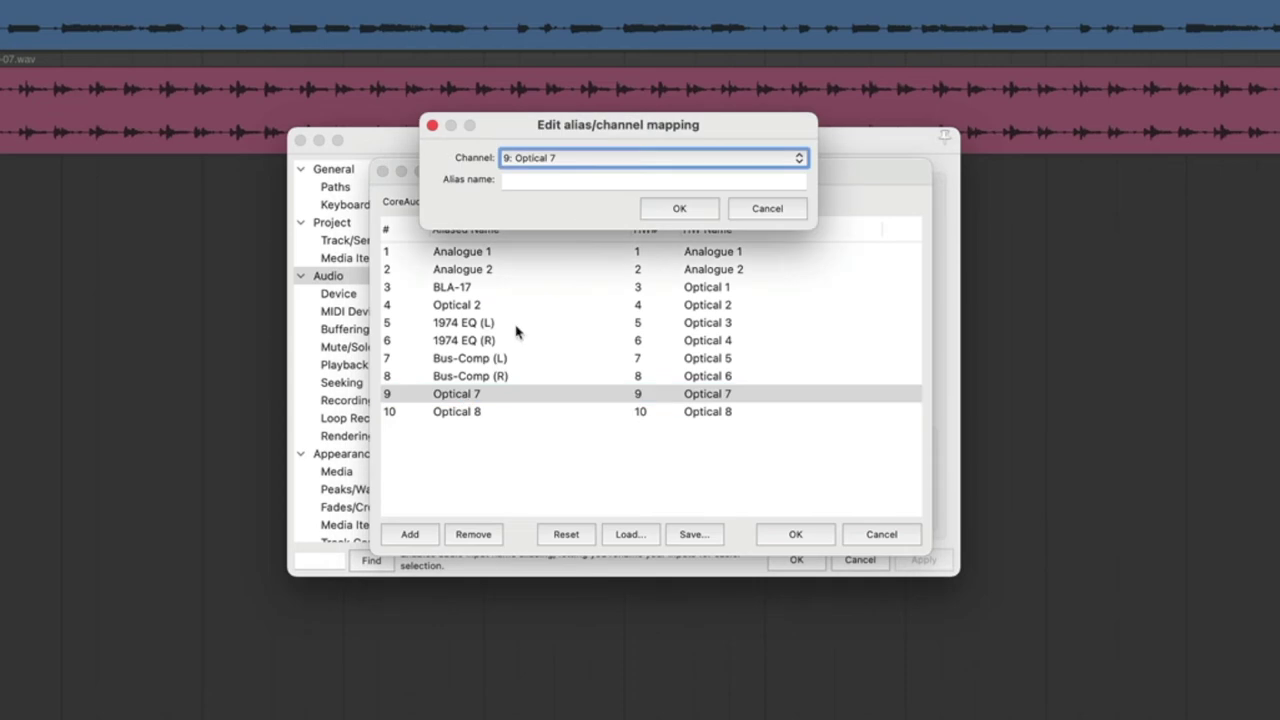
pyautogui.click(543, 184)
pyautogui.write('SSL')
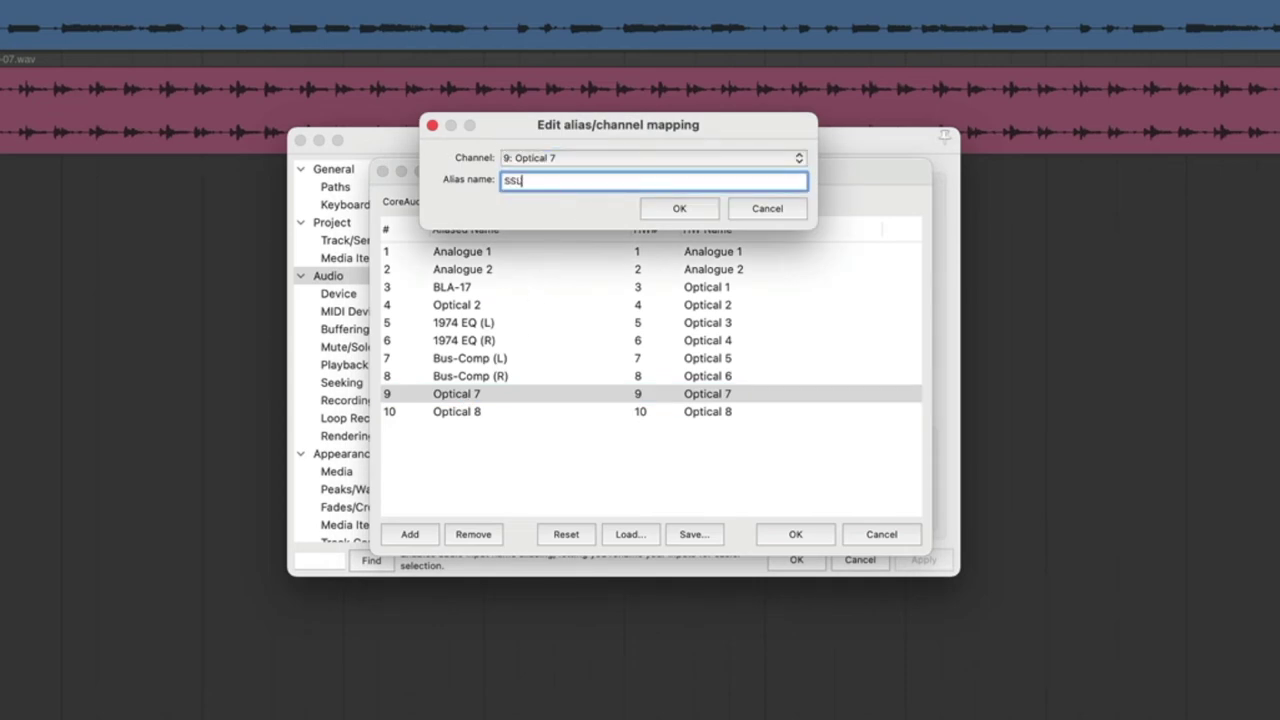
pyautogui.write(' Fusion (L)')
pyautogui.press('Return')
# Give input channel 10 (Optical 8) the alias "SSL Fusion (R)" and accept the input channel mapping.
pyautogui.doubleClick(490, 418)
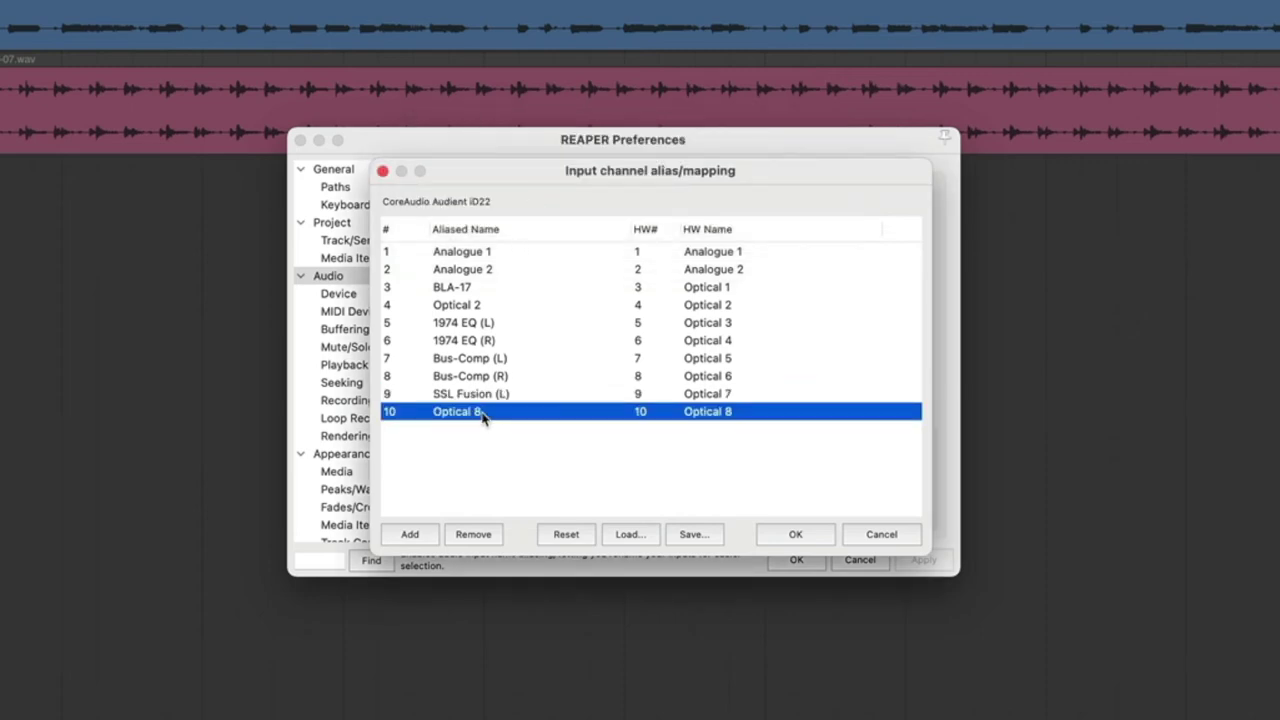
pyautogui.write('S')
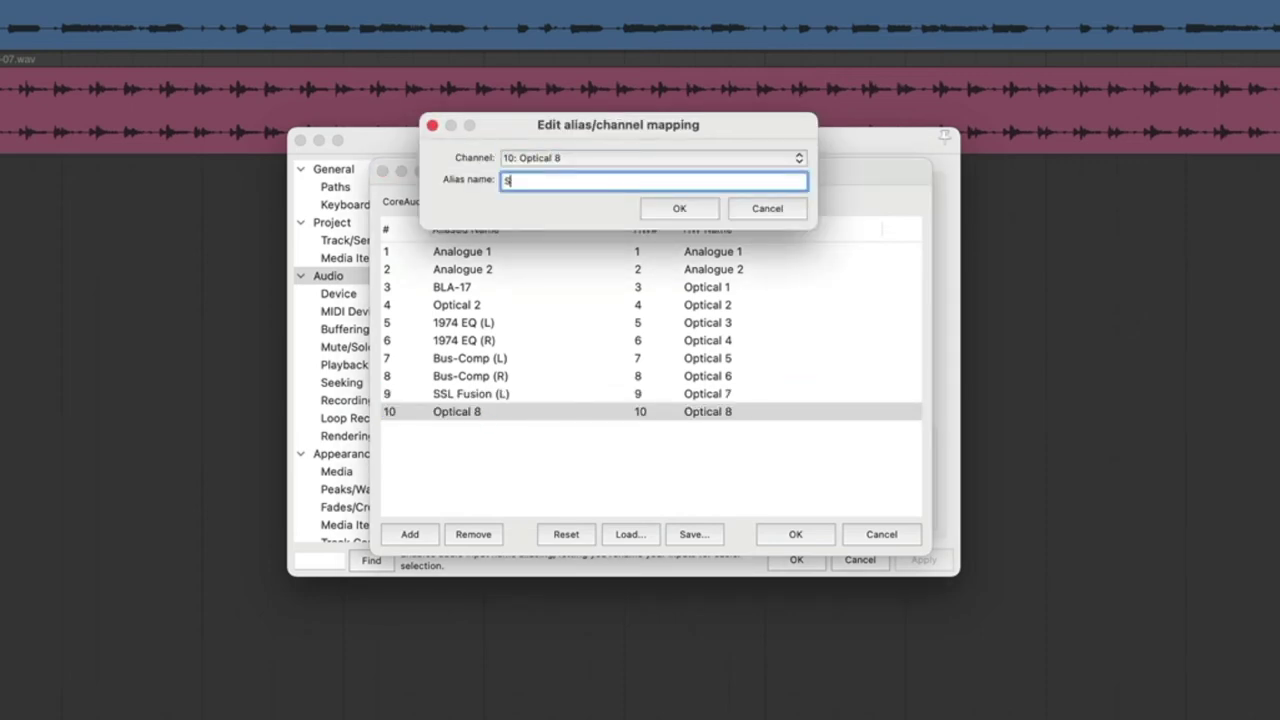
pyautogui.write('SL Fusion (R)')
pyautogui.press('Return')
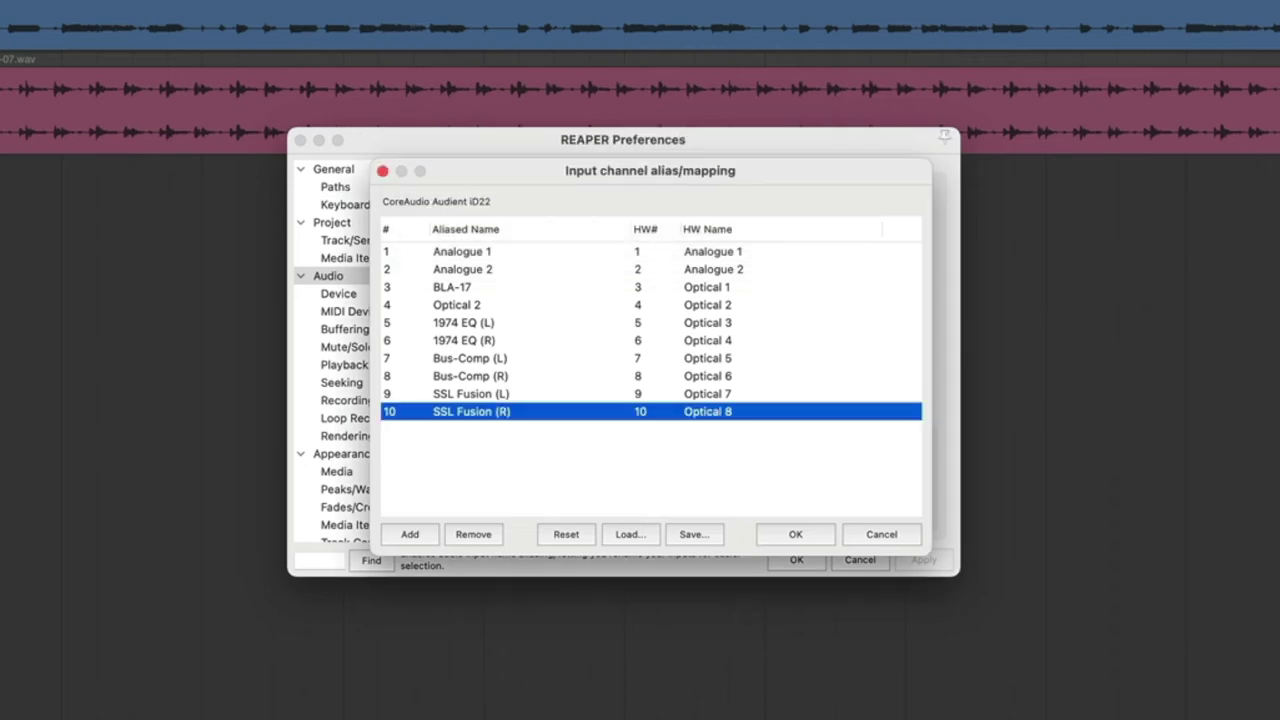
pyautogui.click(795, 536)
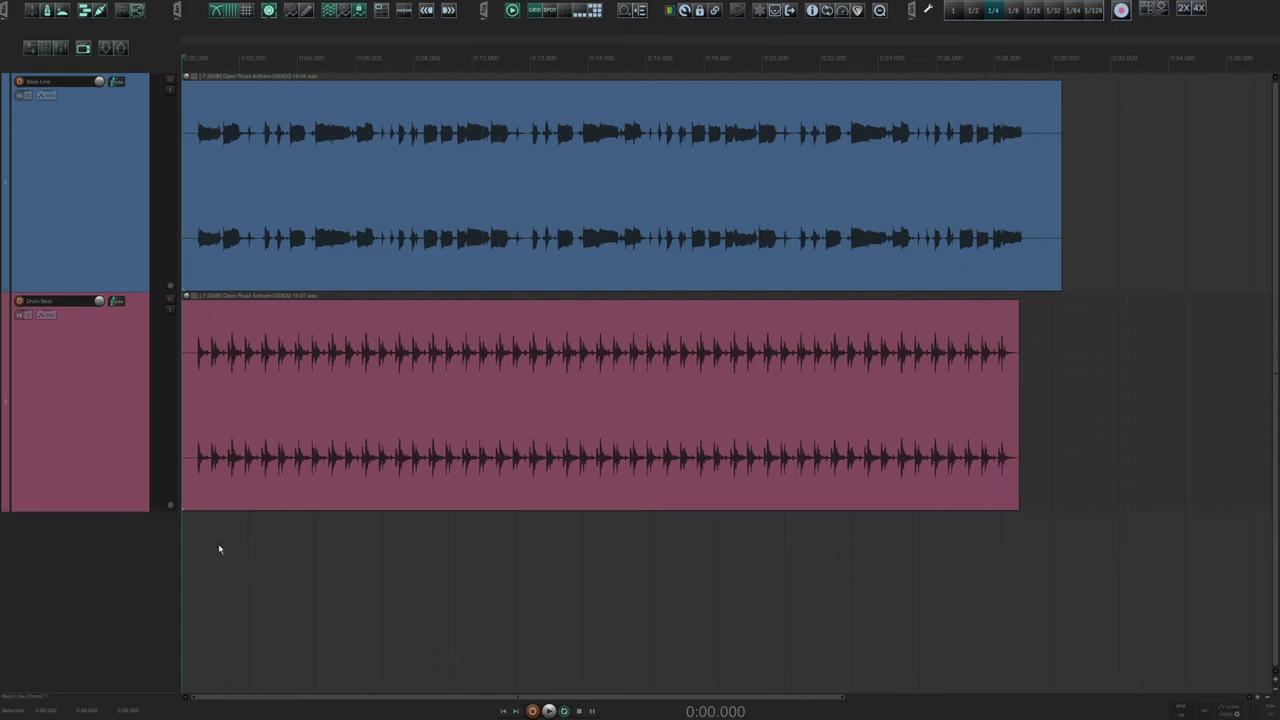
# Add the ReaInsert effect to the Bass Line track and move its window clear of the track controls.
pyautogui.click(19, 97)
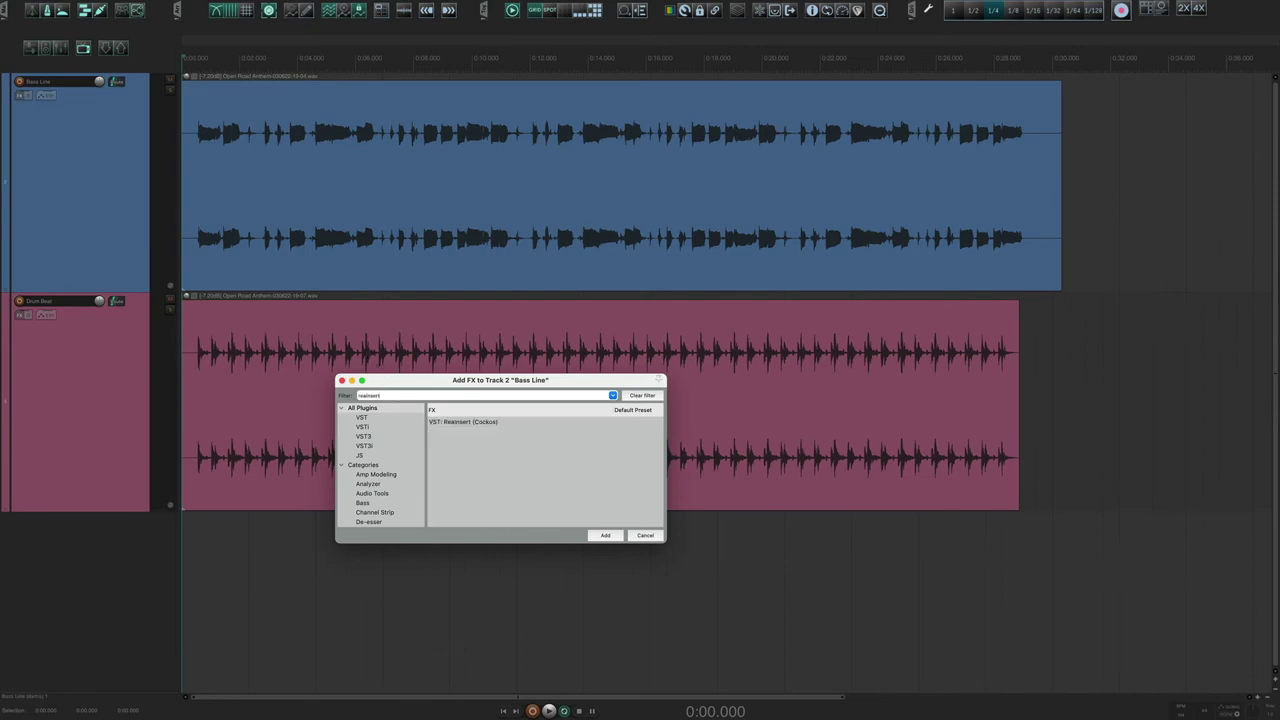
pyautogui.doubleClick(450, 422)
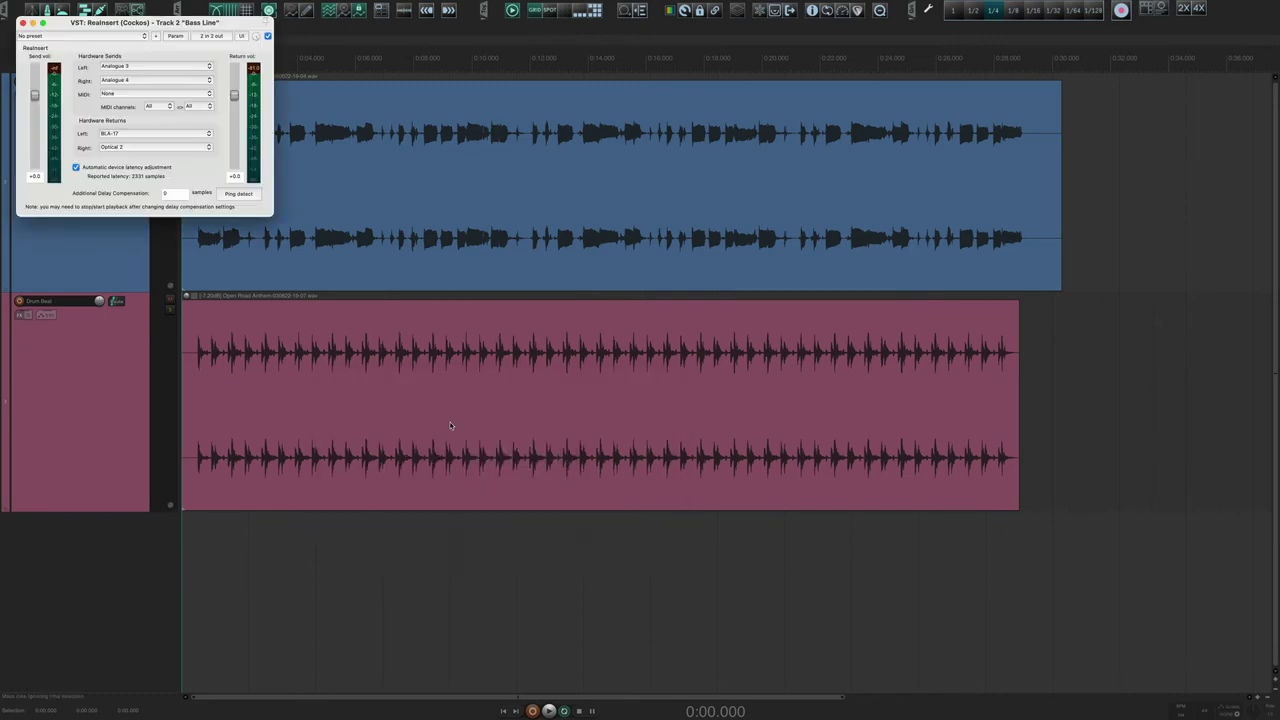
pyautogui.moveTo(193, 28); pyautogui.dragTo(489, 201)
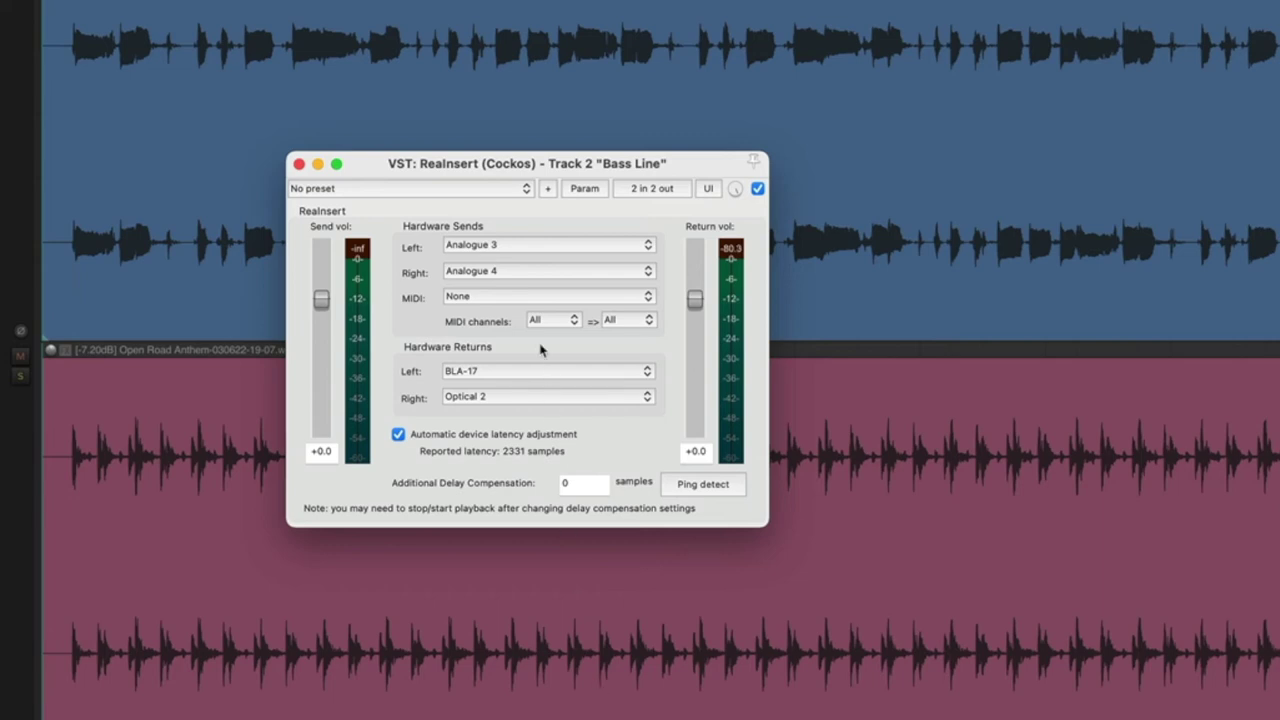
# Set ReaInsert's hardware sends on the Bass Line track to Bus Comp (L) for left and Bus-Comp (R) for right.
pyautogui.click(525, 250)
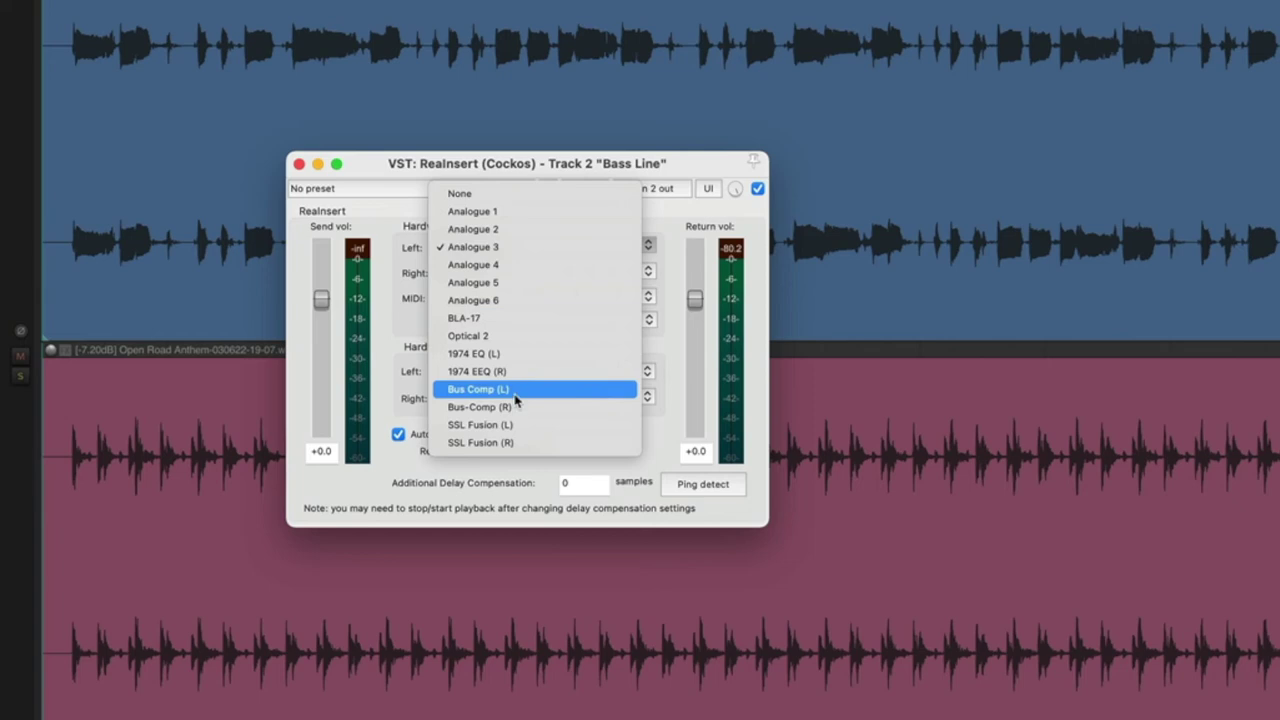
pyautogui.click(516, 392)
pyautogui.click(508, 272)
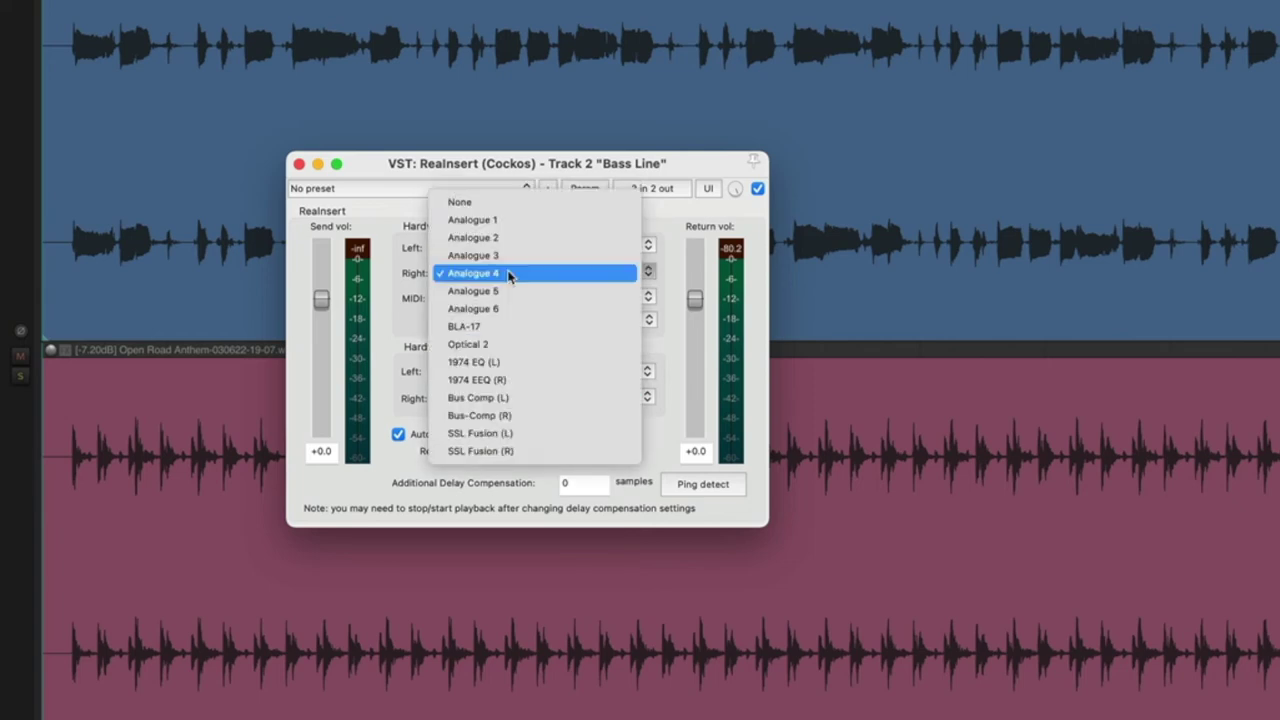
pyautogui.click(512, 415)
# Set the Bass Line insert's hardware returns to Bus-Comp (L) and Bus-Comp (R), and run ping detection for the delay compensation.
pyautogui.click(508, 373)
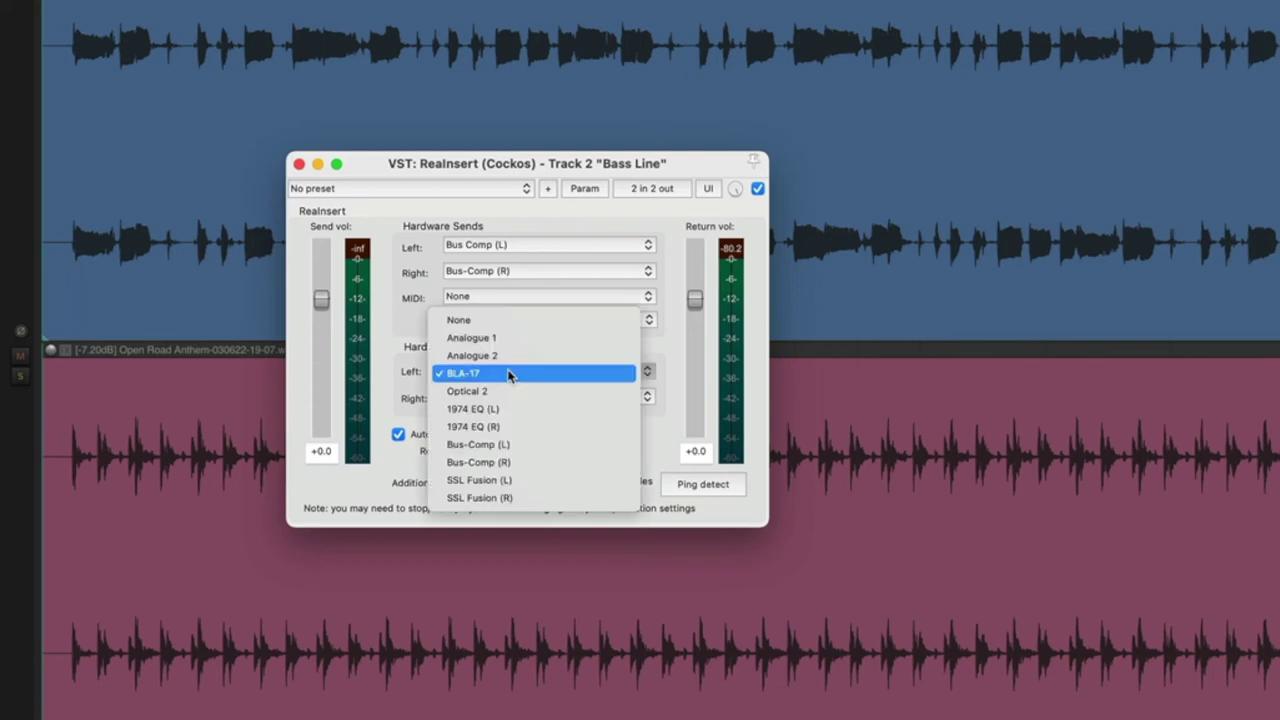
pyautogui.click(513, 445)
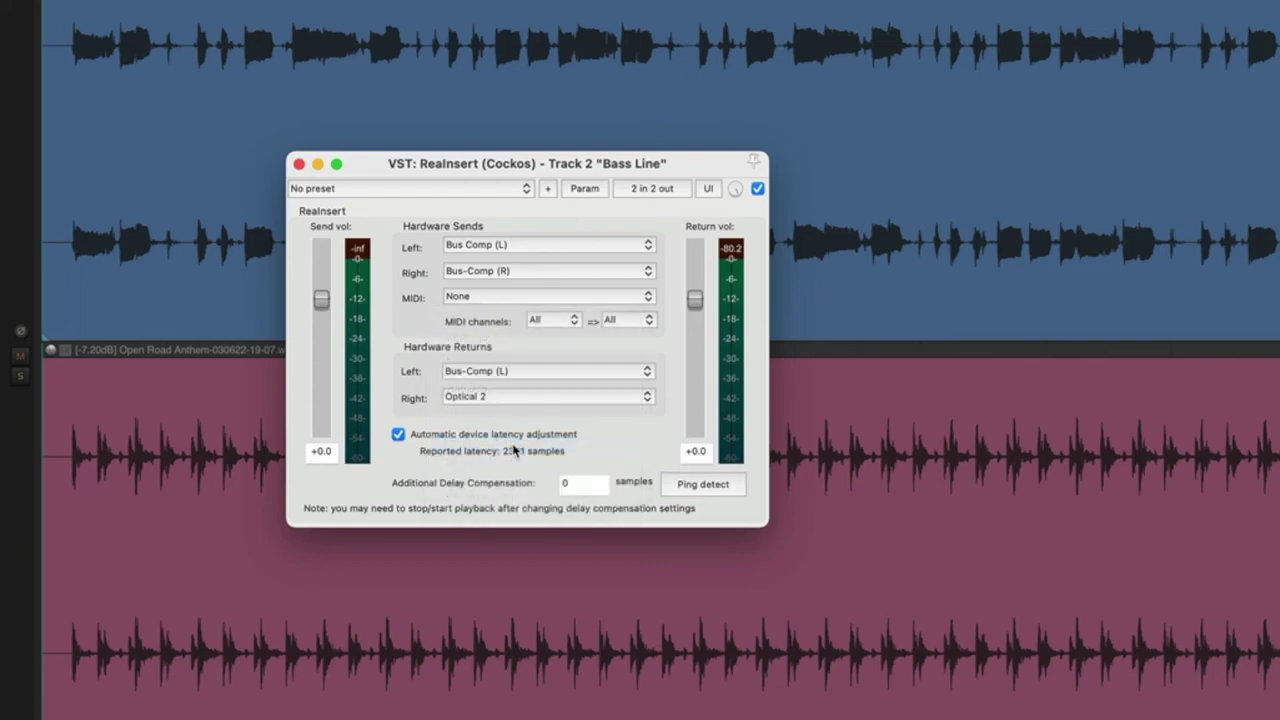
pyautogui.click(527, 398)
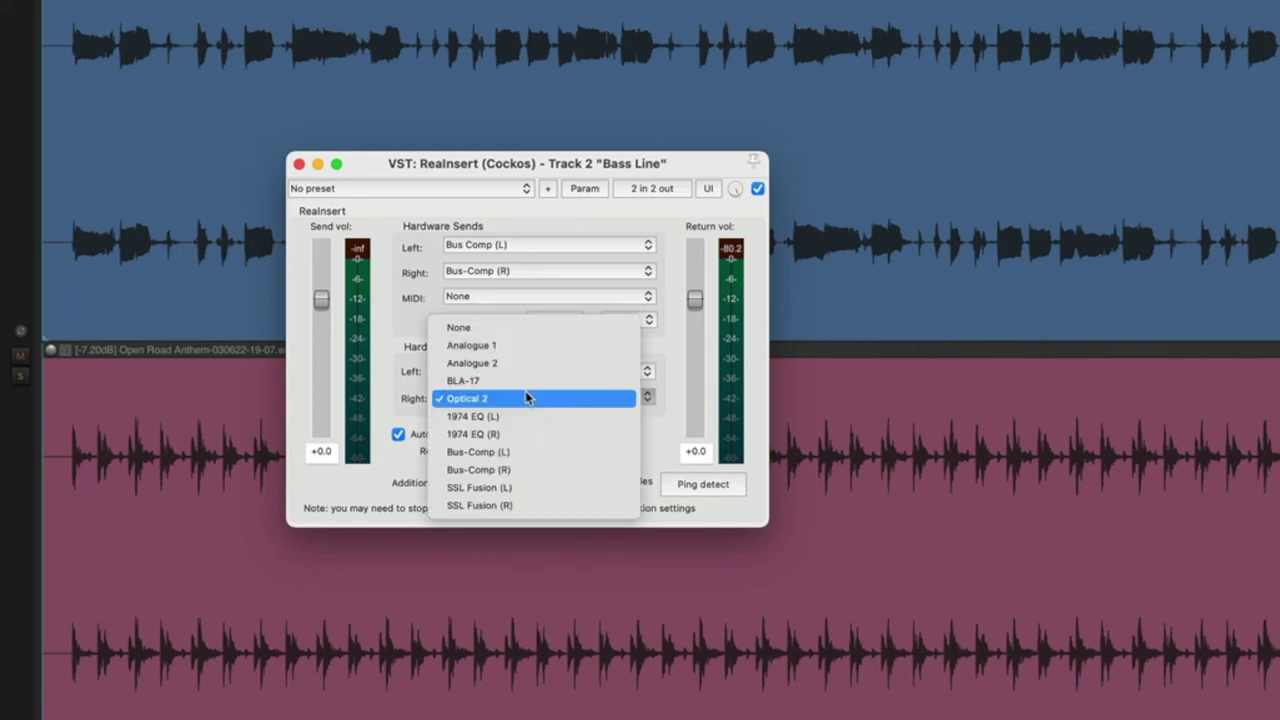
pyautogui.click(536, 472)
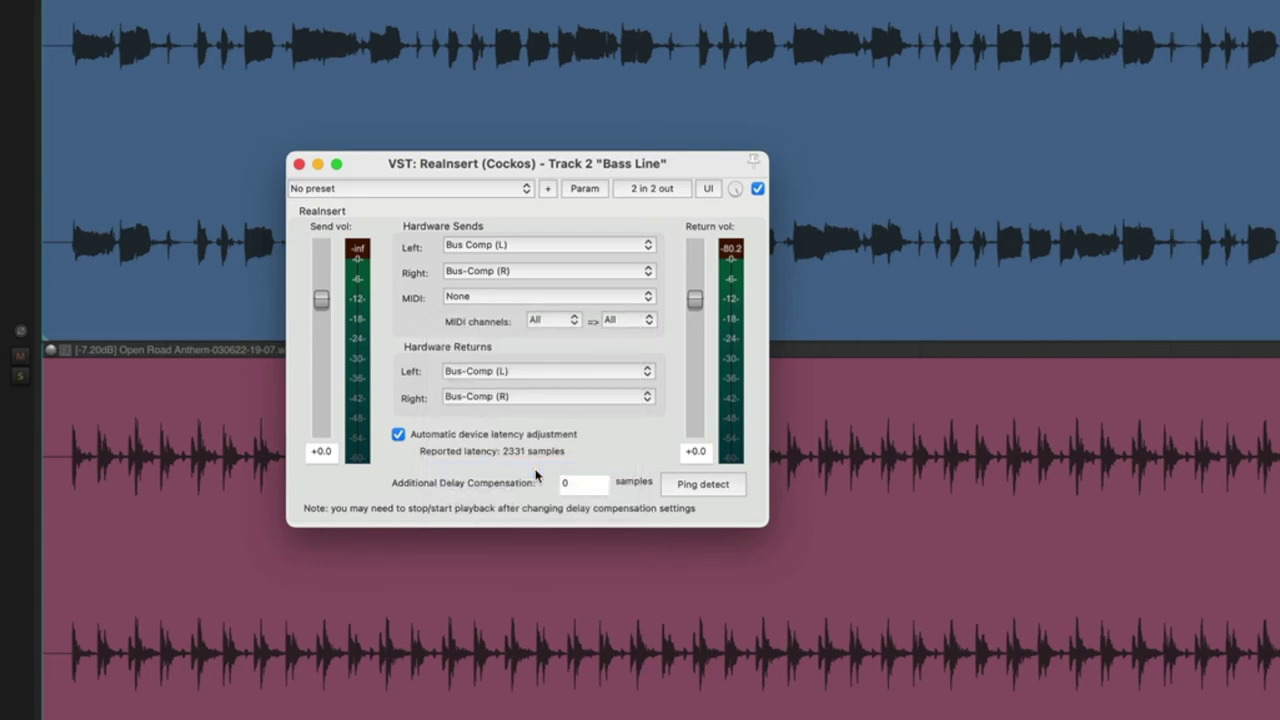
pyautogui.click(717, 492)
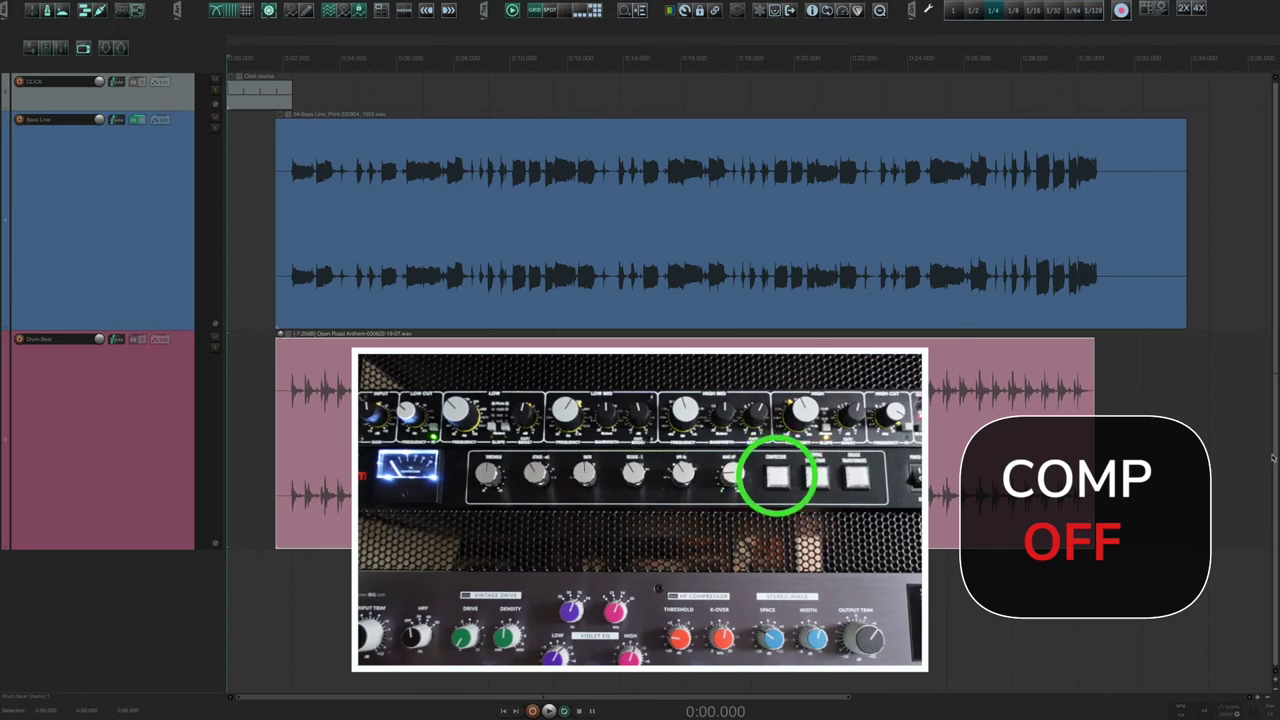
# Play back the project with the bass line and drum beat.
pyautogui.press('space')
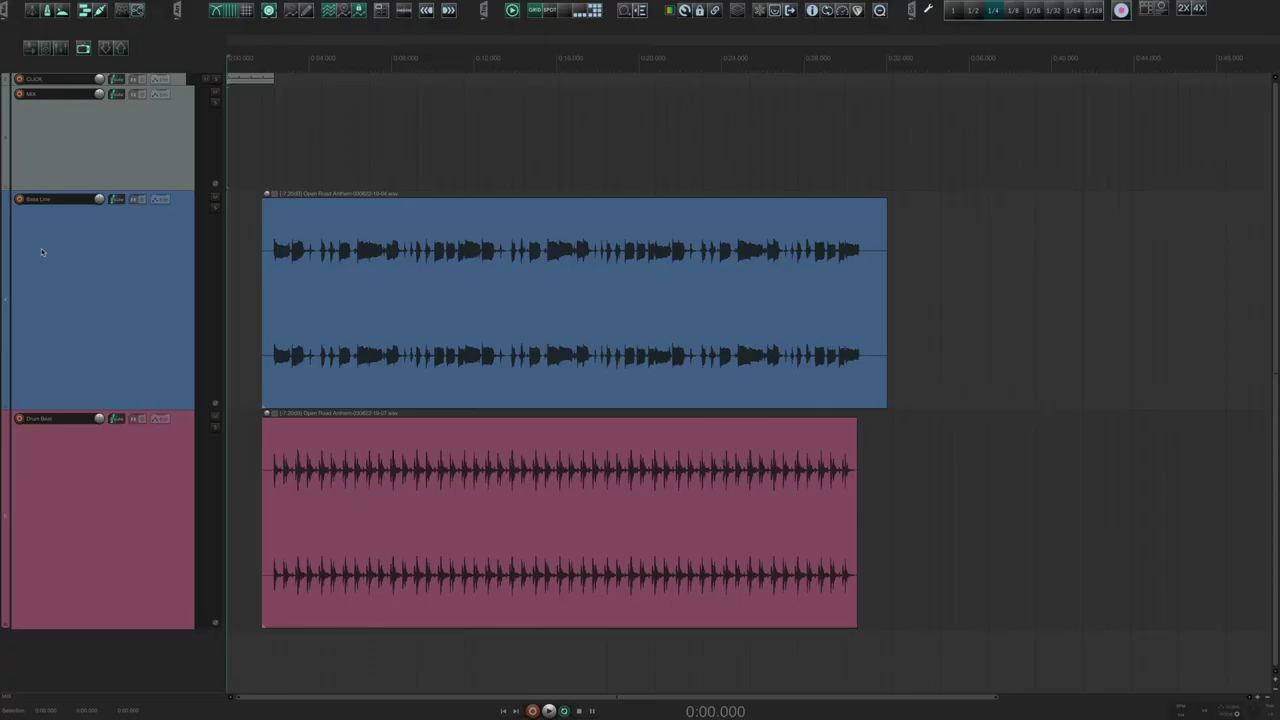
# Make the MIX track a folder holding Bass Line and Drum Beat, and add ReaInsert to it.
pyautogui.click(5, 188)
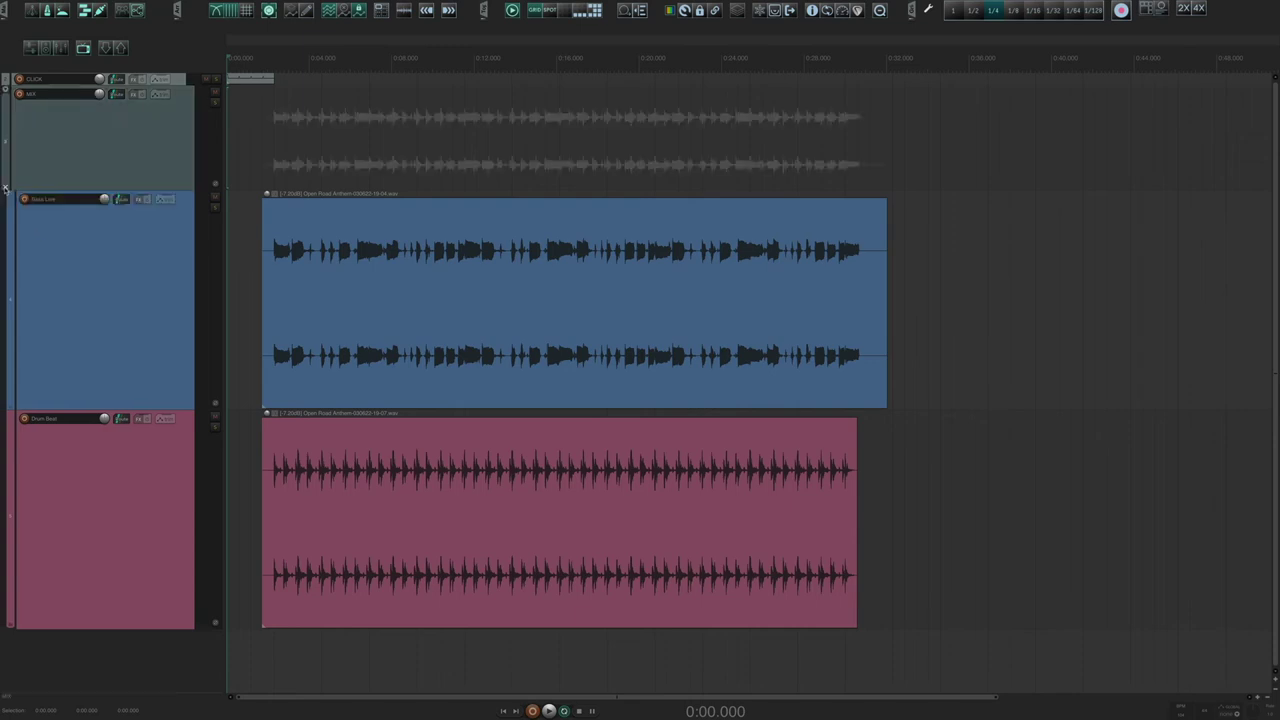
pyautogui.click(133, 95)
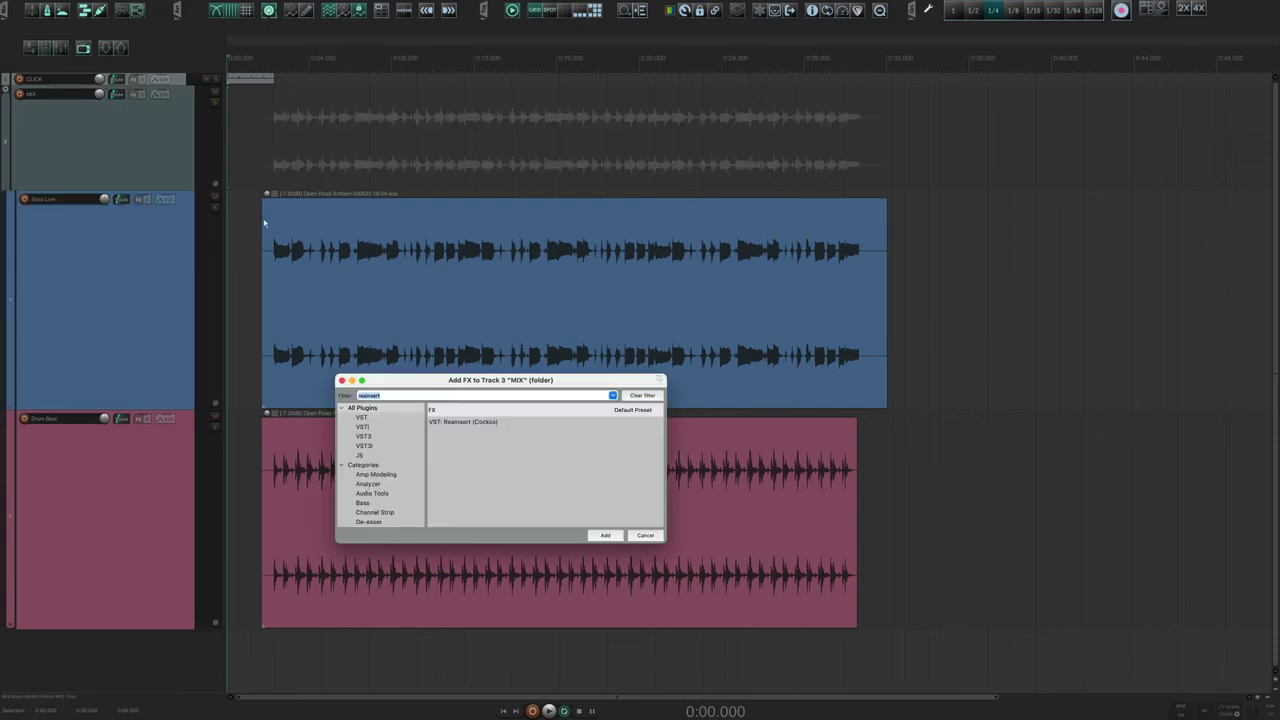
pyautogui.doubleClick(453, 422)
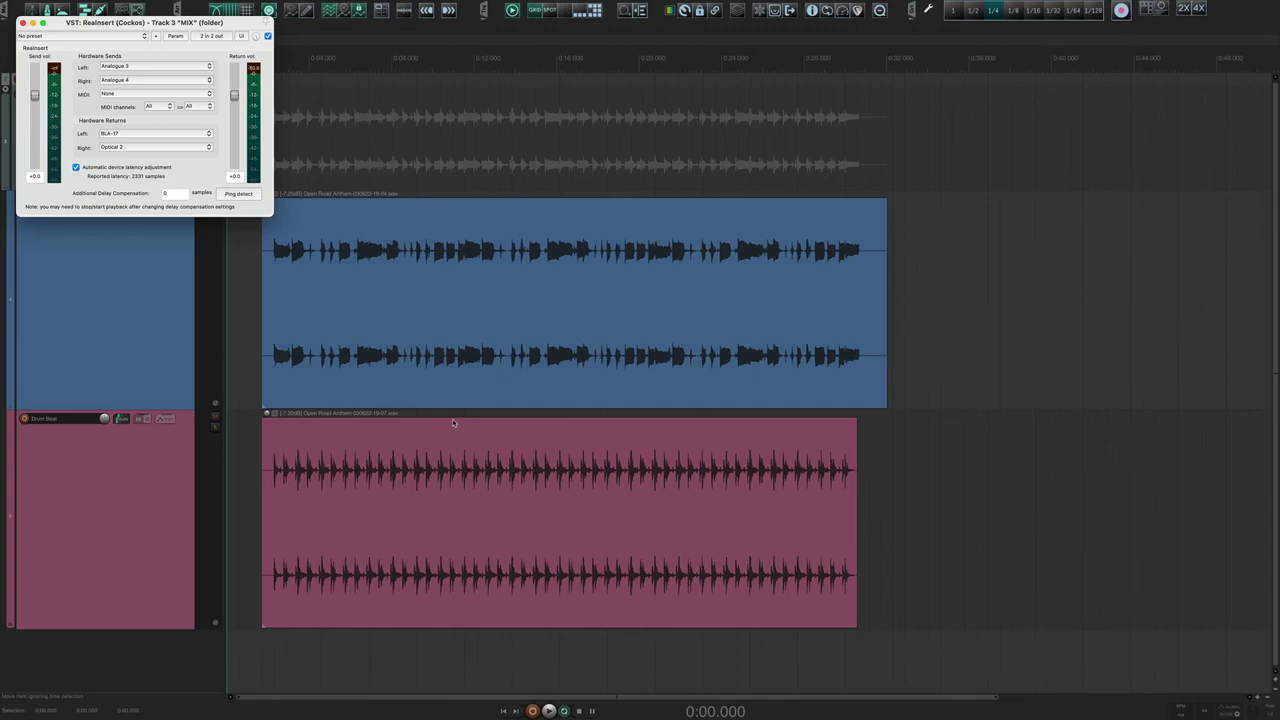
pyautogui.moveTo(195, 22); pyautogui.dragTo(488, 165)
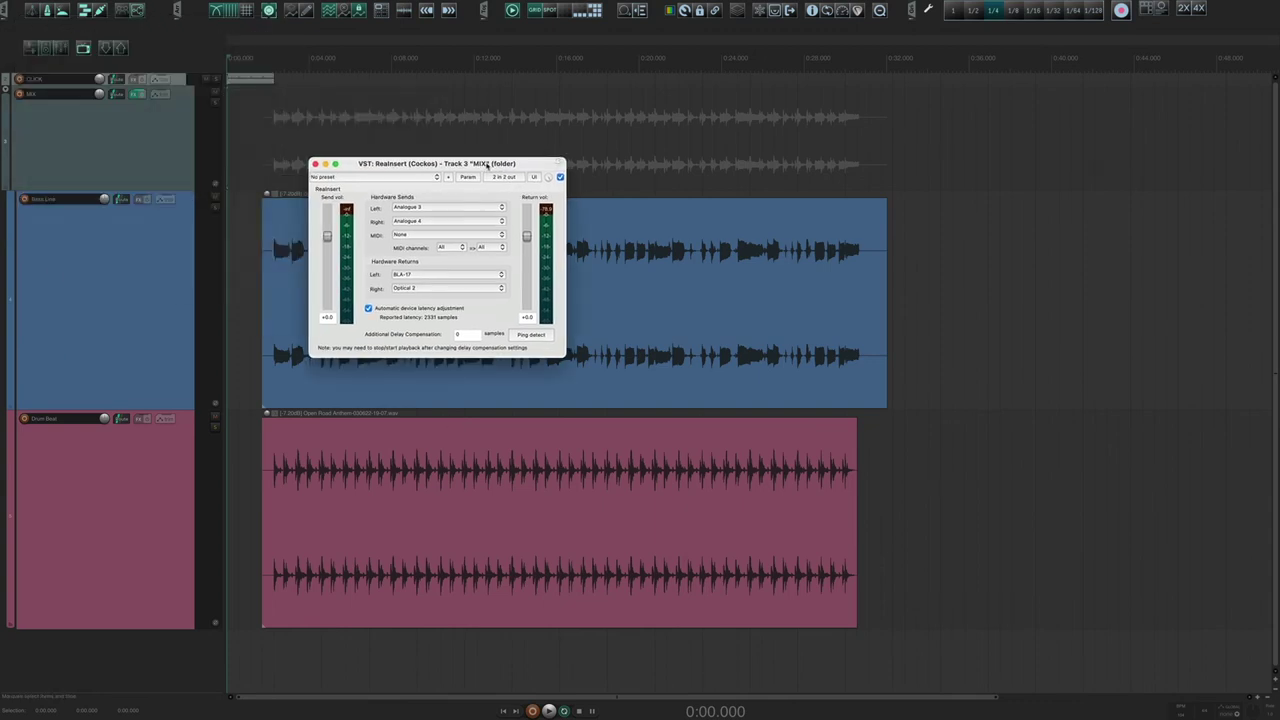
# Set the MIX insert's hardware sends to SSL Fusion (L) for left and SSL Fusion (R) for right.
pyautogui.click(436, 208)
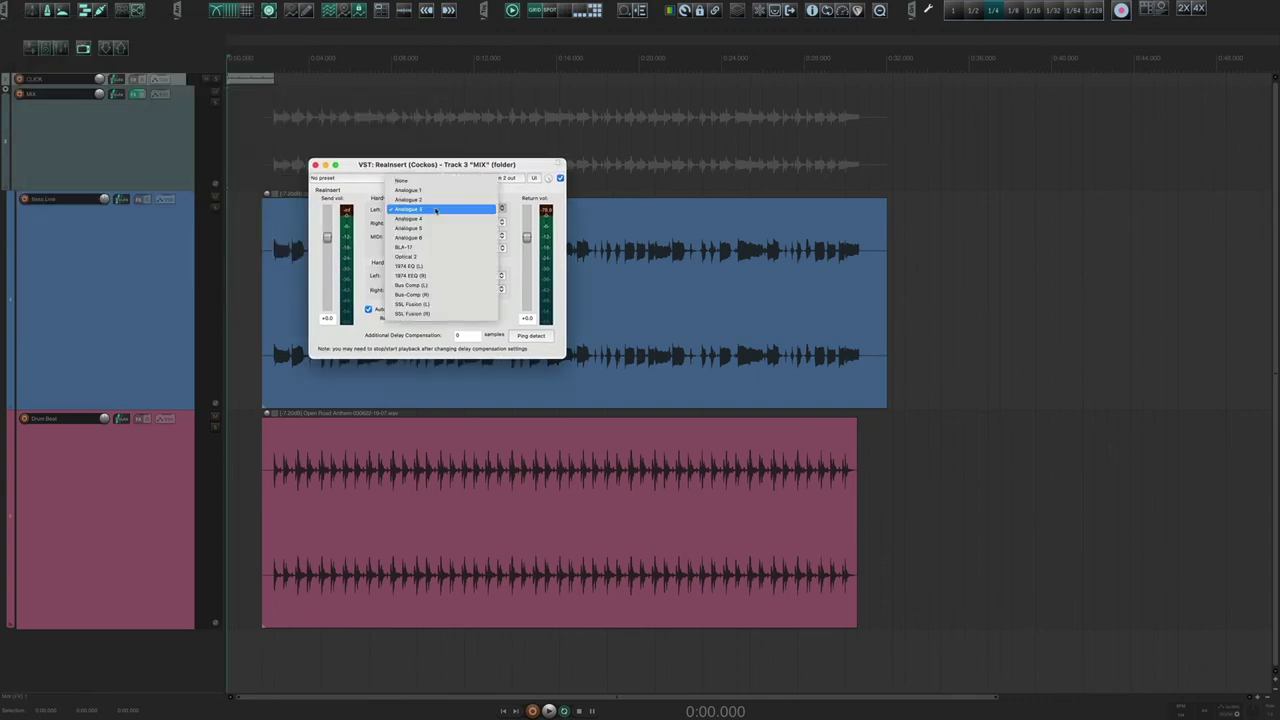
pyautogui.click(434, 297)
pyautogui.click(436, 222)
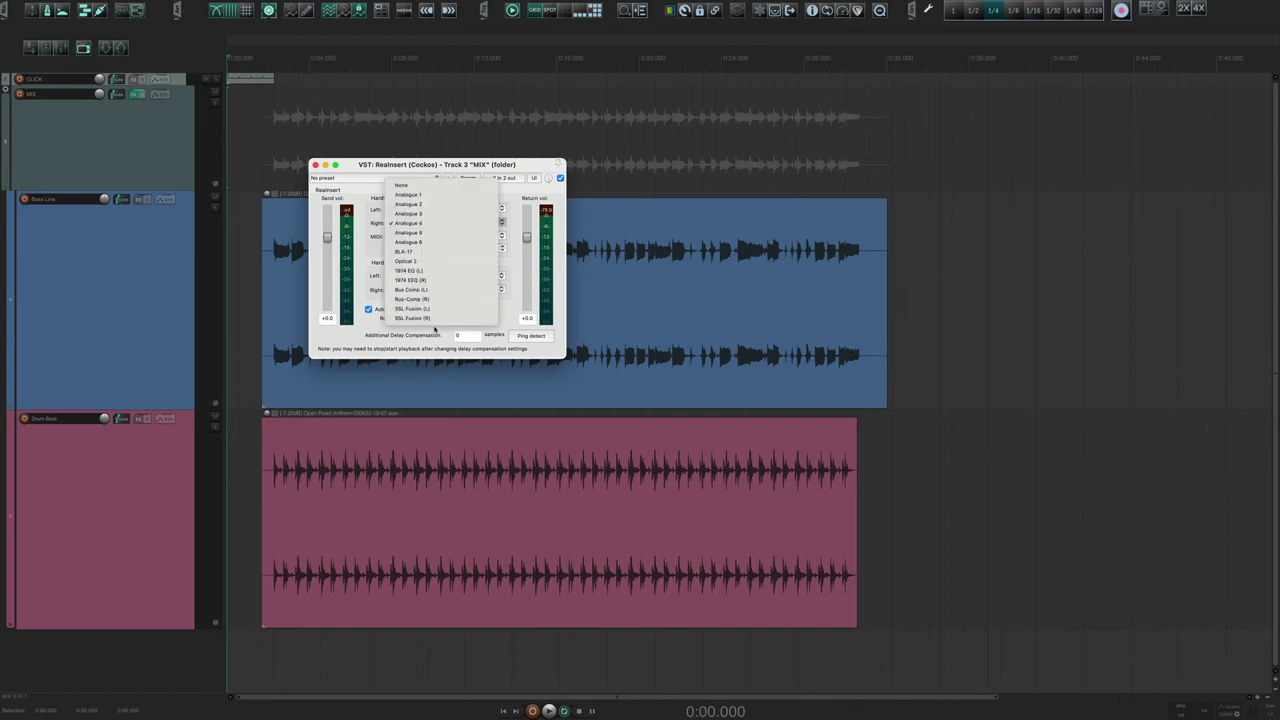
pyautogui.click(435, 318)
# Set the MIX insert's hardware returns to SSL Fusion (L) for left and SSL Fusion (R) for right.
pyautogui.click(436, 276)
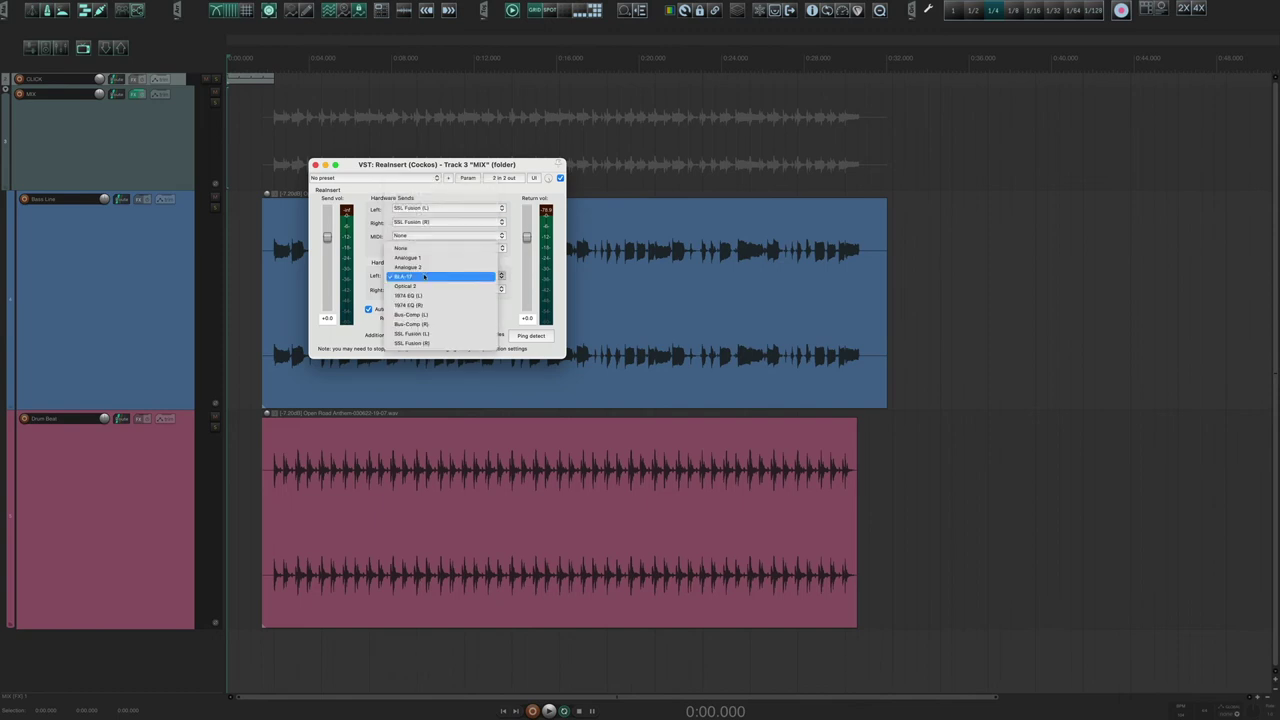
pyautogui.click(425, 333)
pyautogui.click(424, 289)
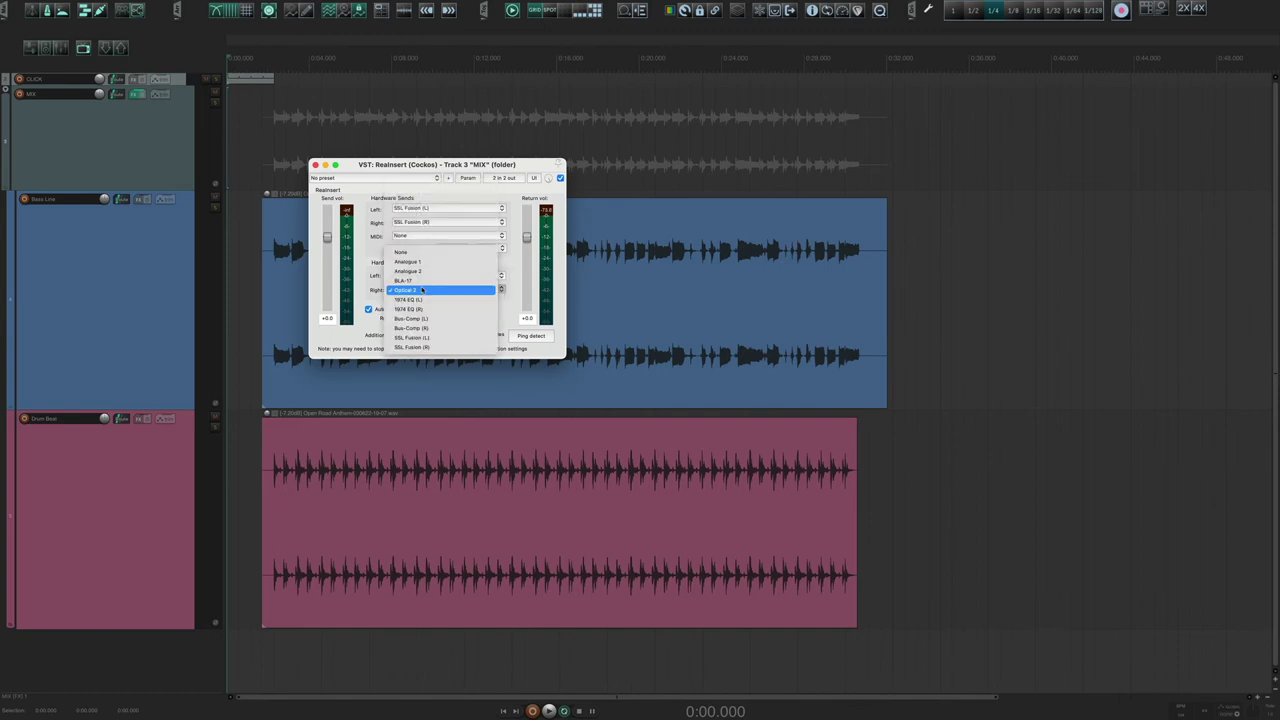
pyautogui.click(425, 347)
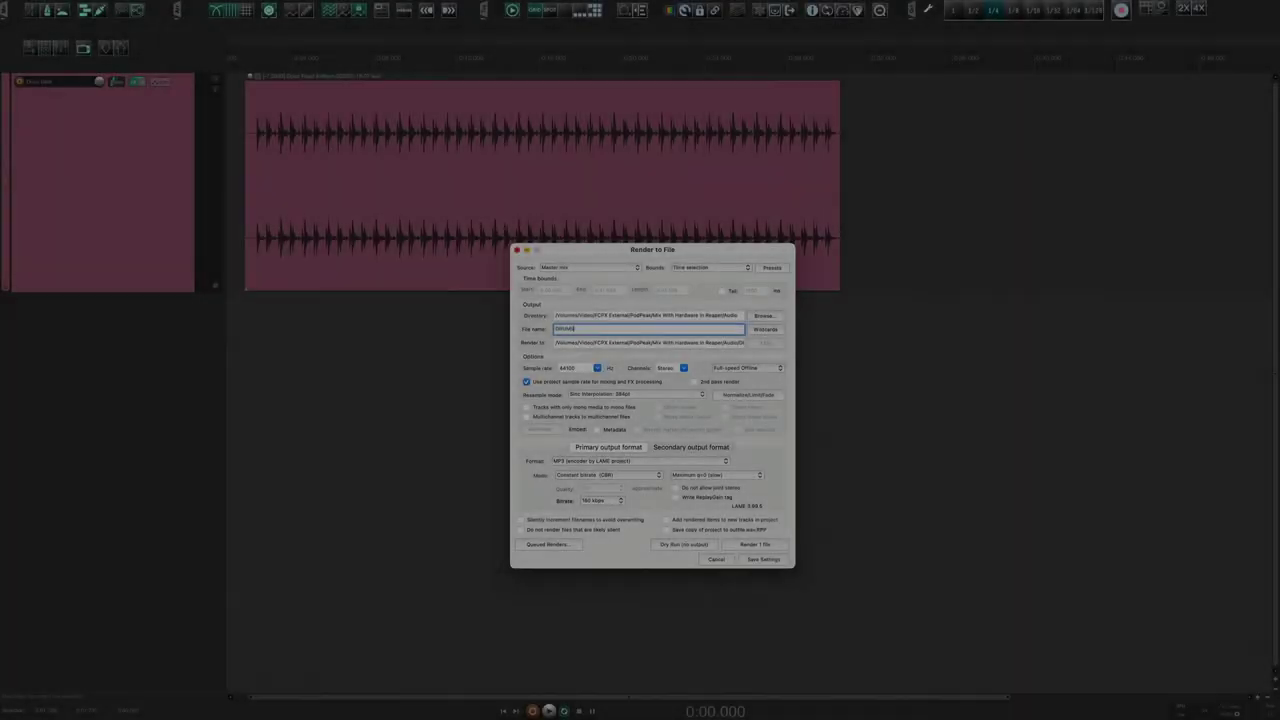
# Render the drum beat at full-speed offline to the Desktop as a WAV file named DRUMS_Print.
pyautogui.write('t')
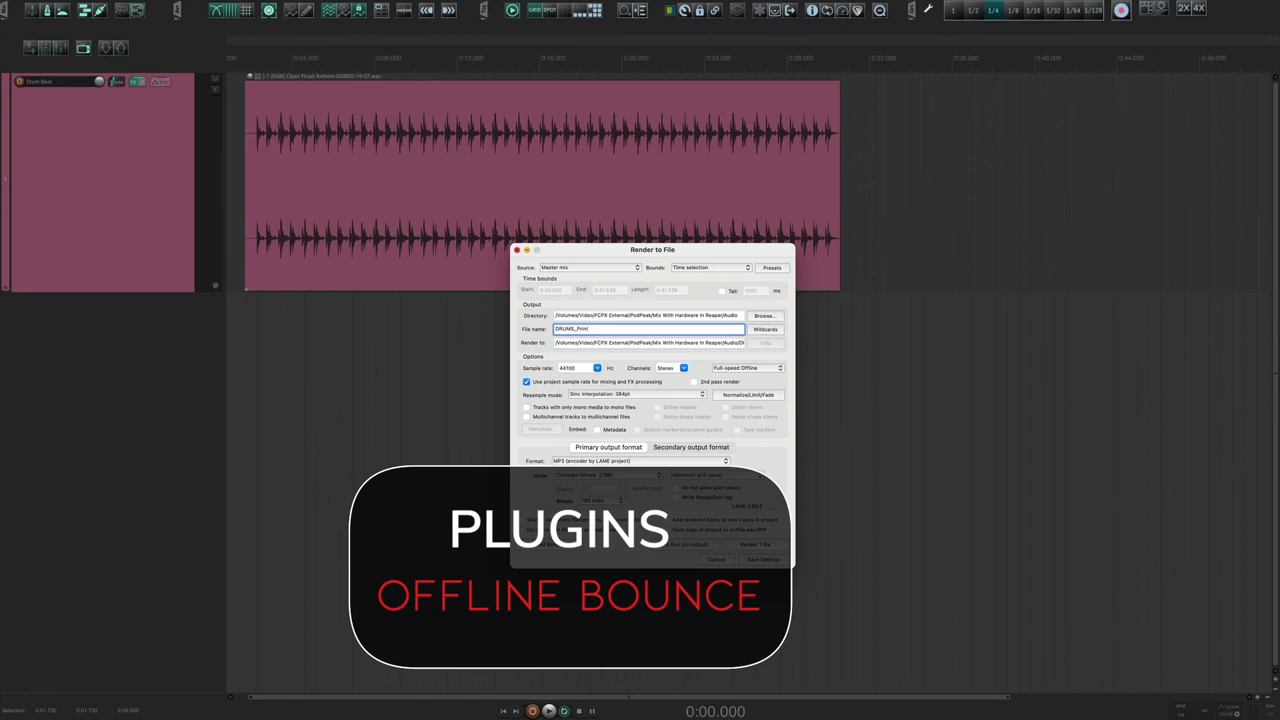
pyautogui.click(768, 317)
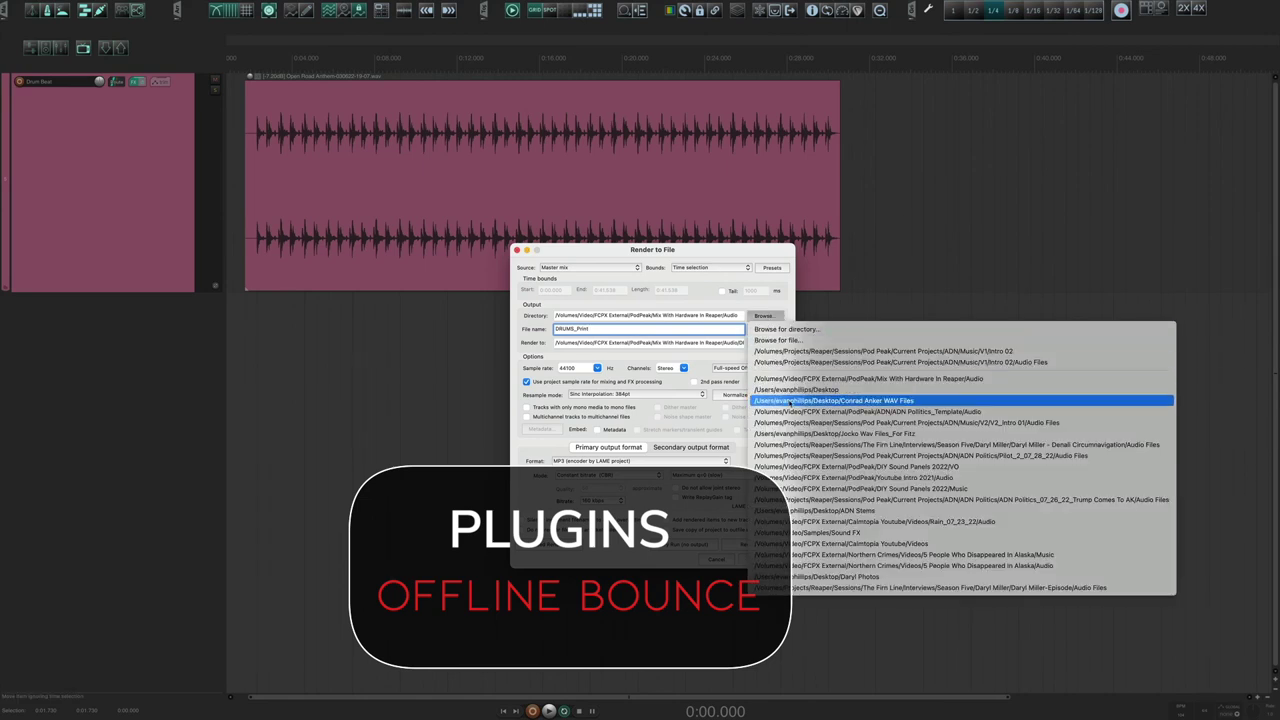
pyautogui.click(782, 395)
pyautogui.click(633, 461)
pyautogui.click(620, 437)
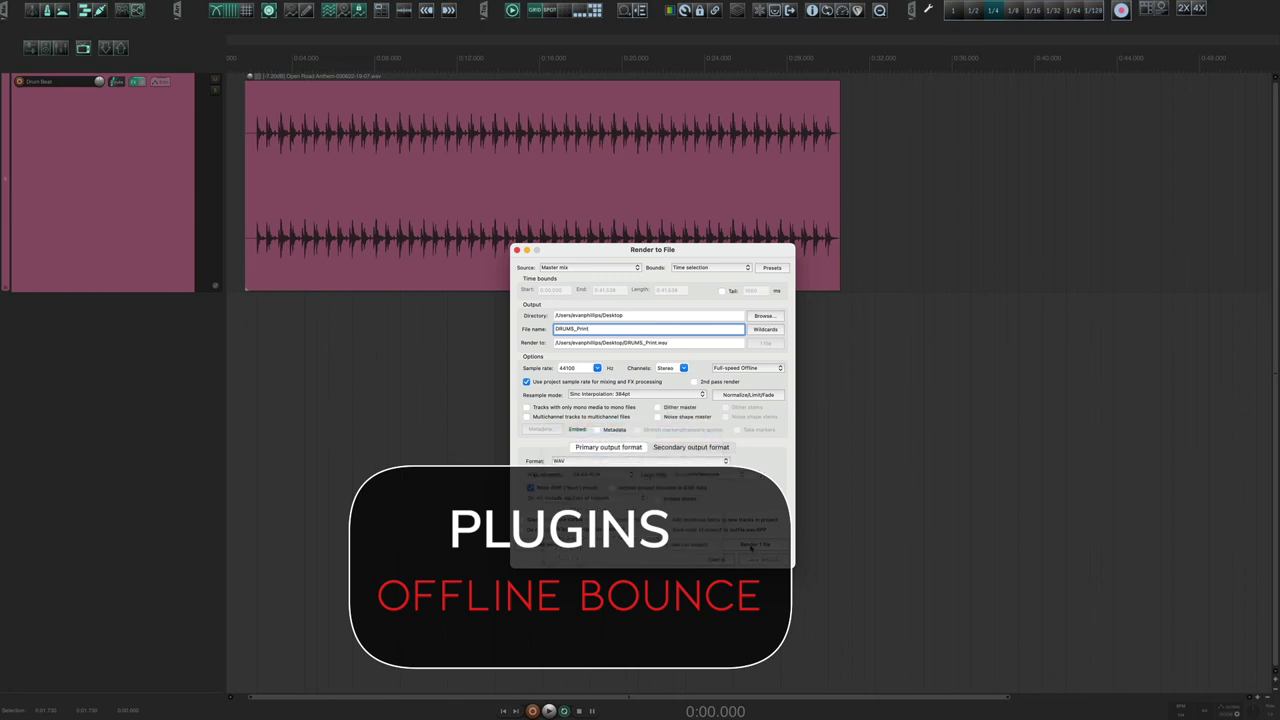
pyautogui.click(715, 175)
pyautogui.click(741, 548)
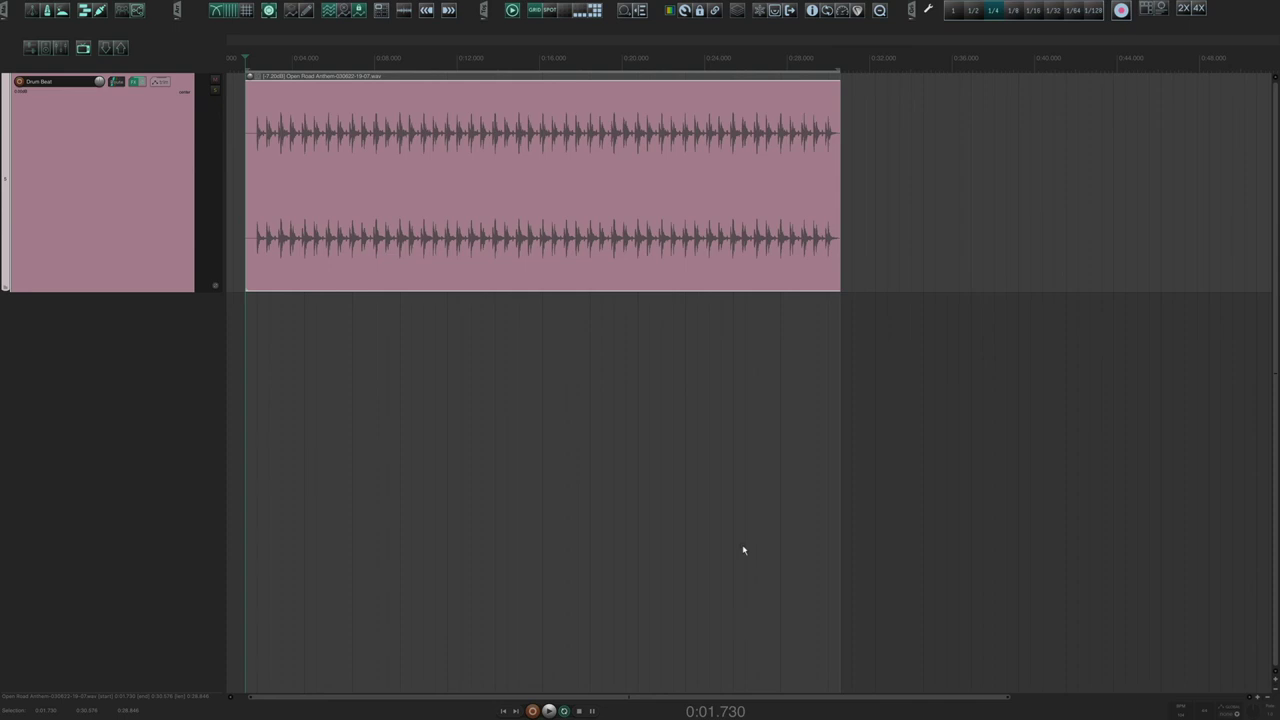
# Clear the selection, add a new track below Drum Beat and name it DRUMS-BUS COMP-PRINT.
pyautogui.click(741, 549)
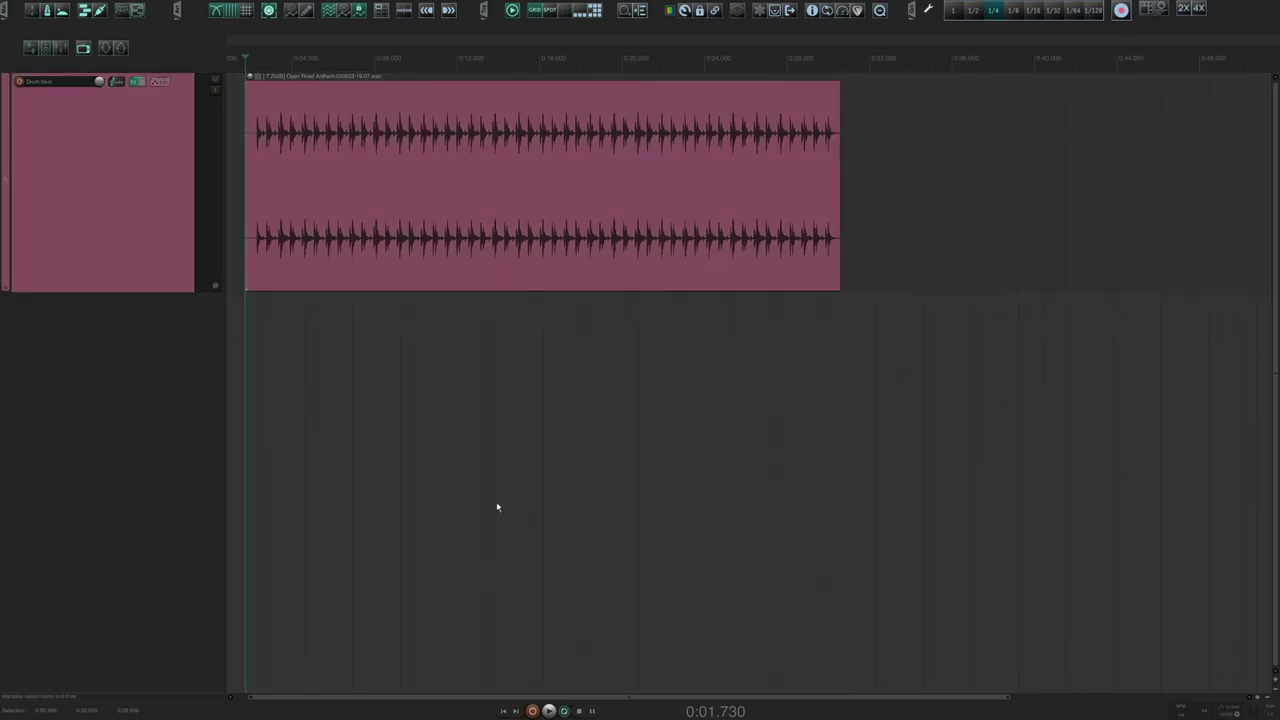
pyautogui.doubleClick(134, 380)
pyautogui.doubleClick(63, 303)
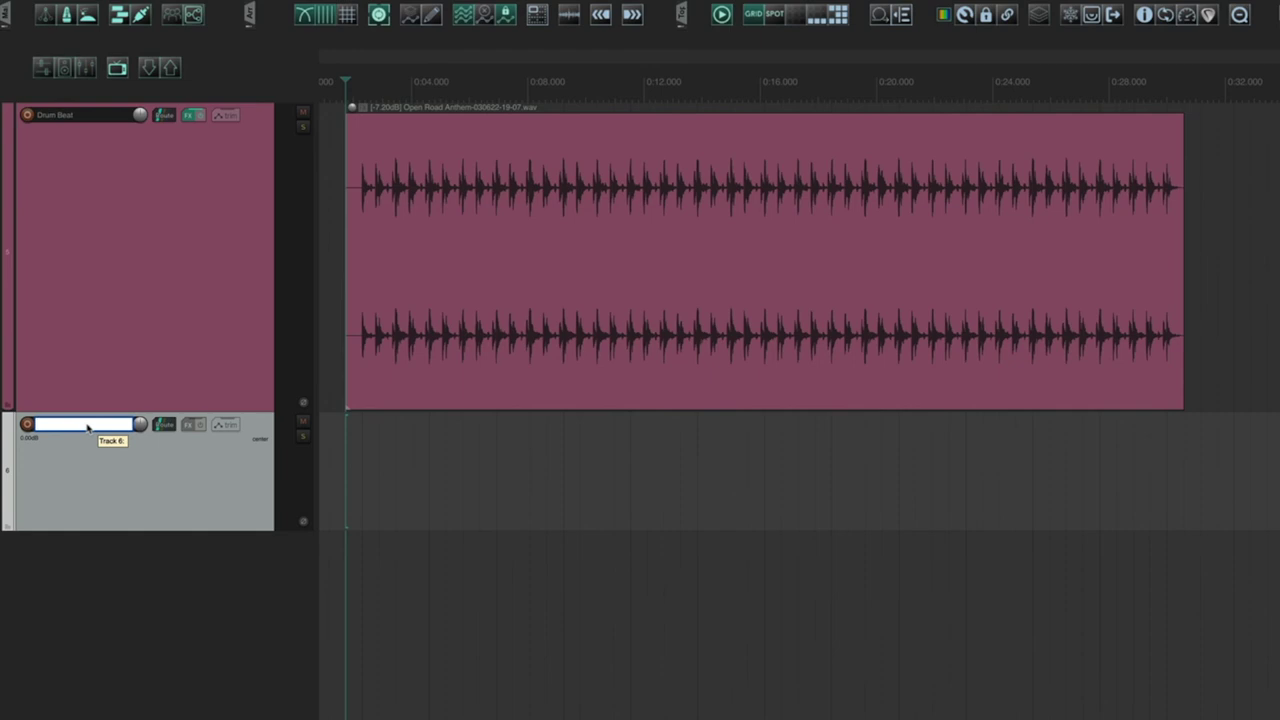
pyautogui.write('DRU')
pyautogui.write('MS-BUS COMP-PRINT')
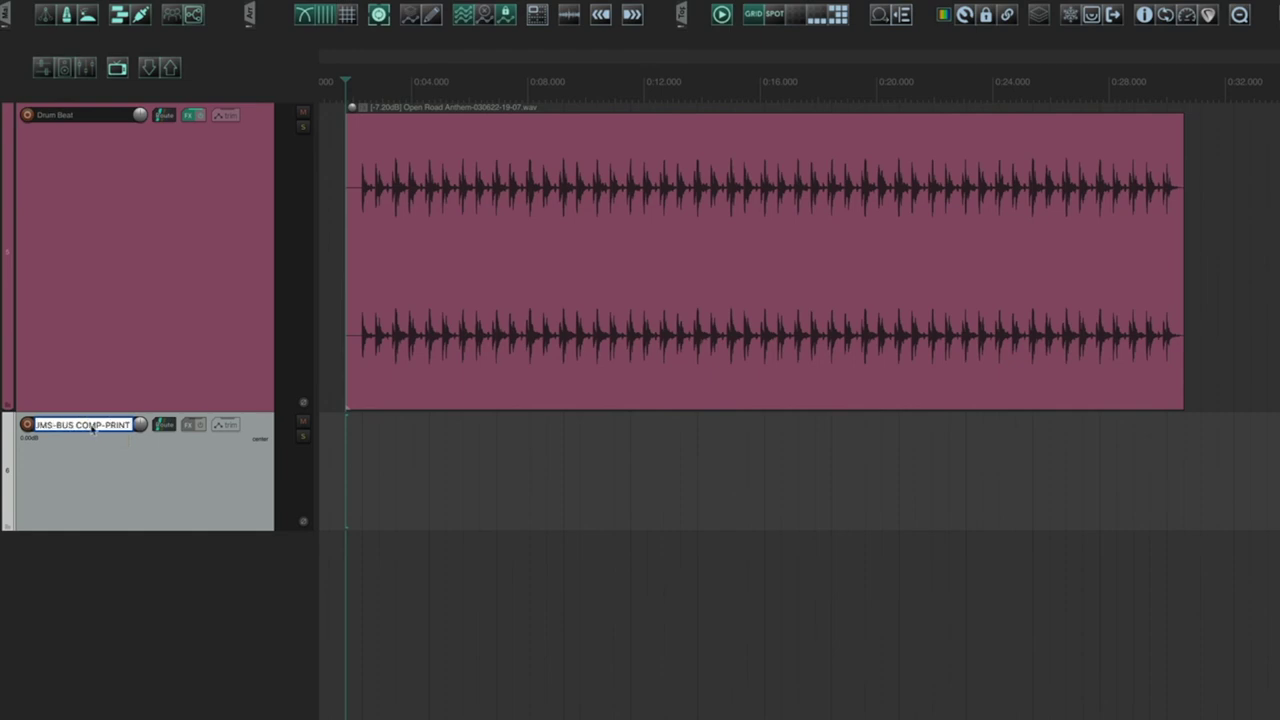
# Add a send from the Drum Beat track to the DRUMS-BUS COMP-PRINT track.
pyautogui.click(161, 117)
pyautogui.click(332, 241)
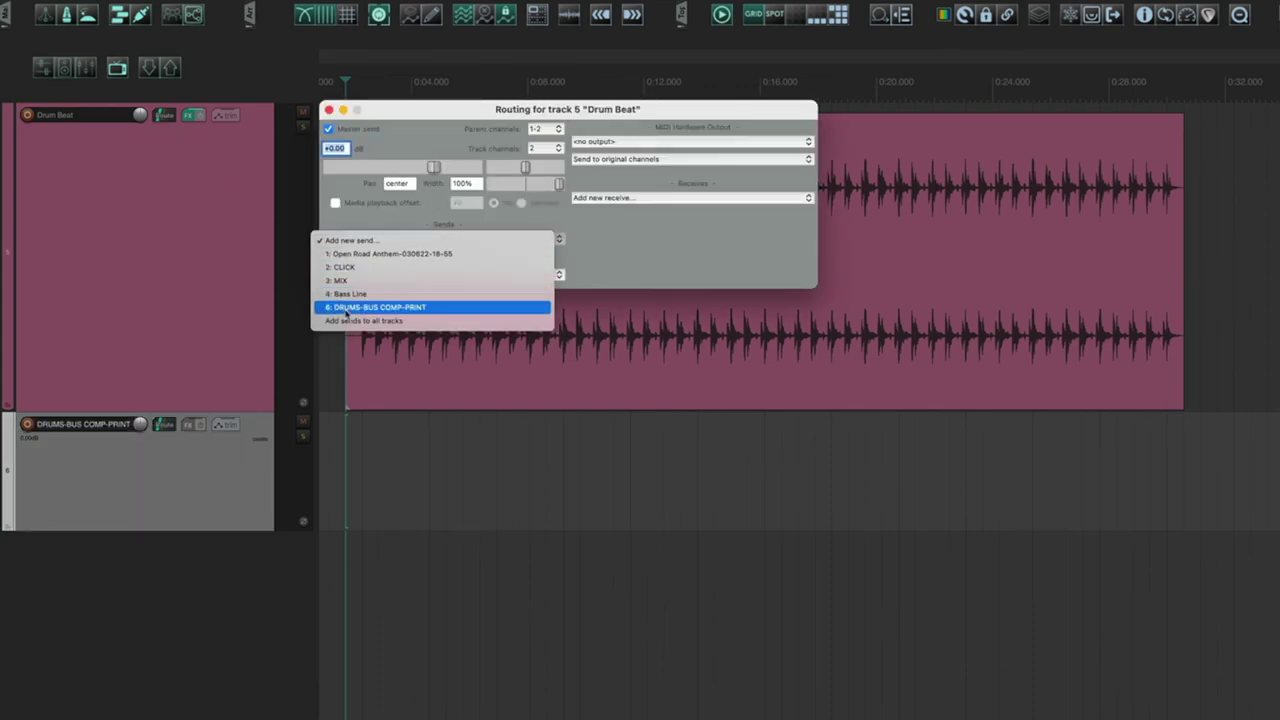
pyautogui.click(380, 307)
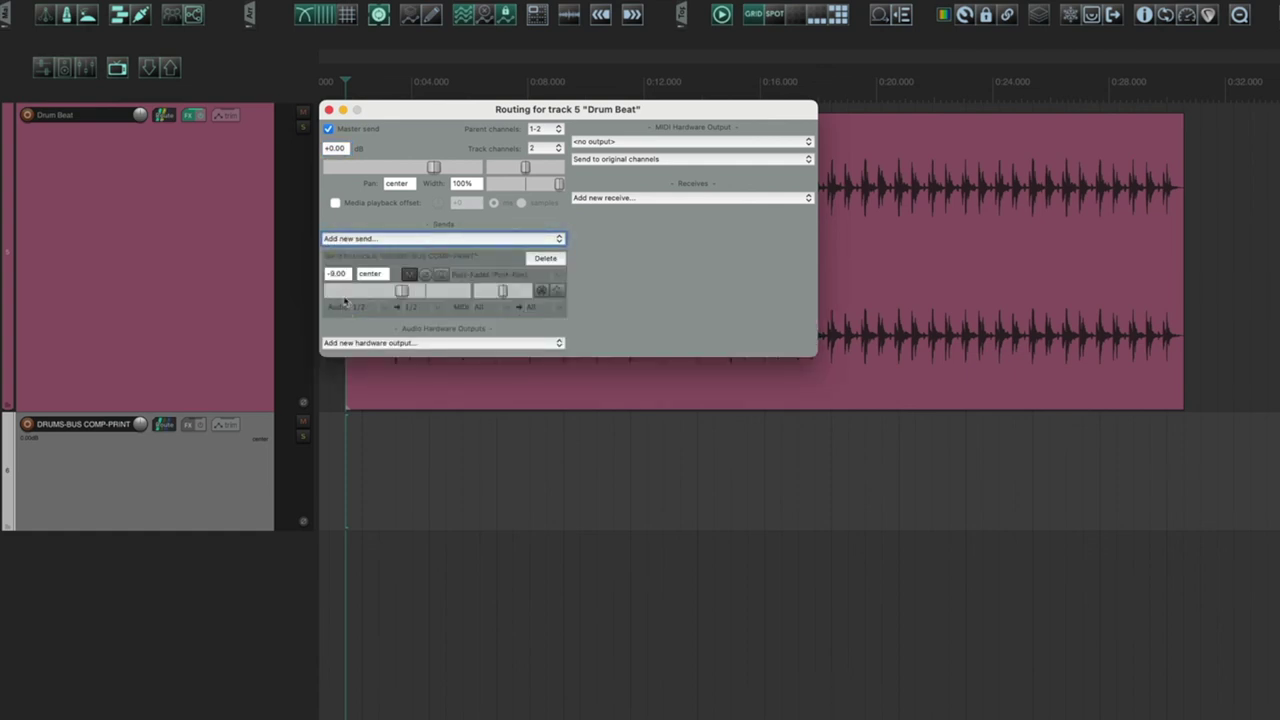
# Turn off the master send of the Drum Beat track and close its routing window.
pyautogui.click(330, 129)
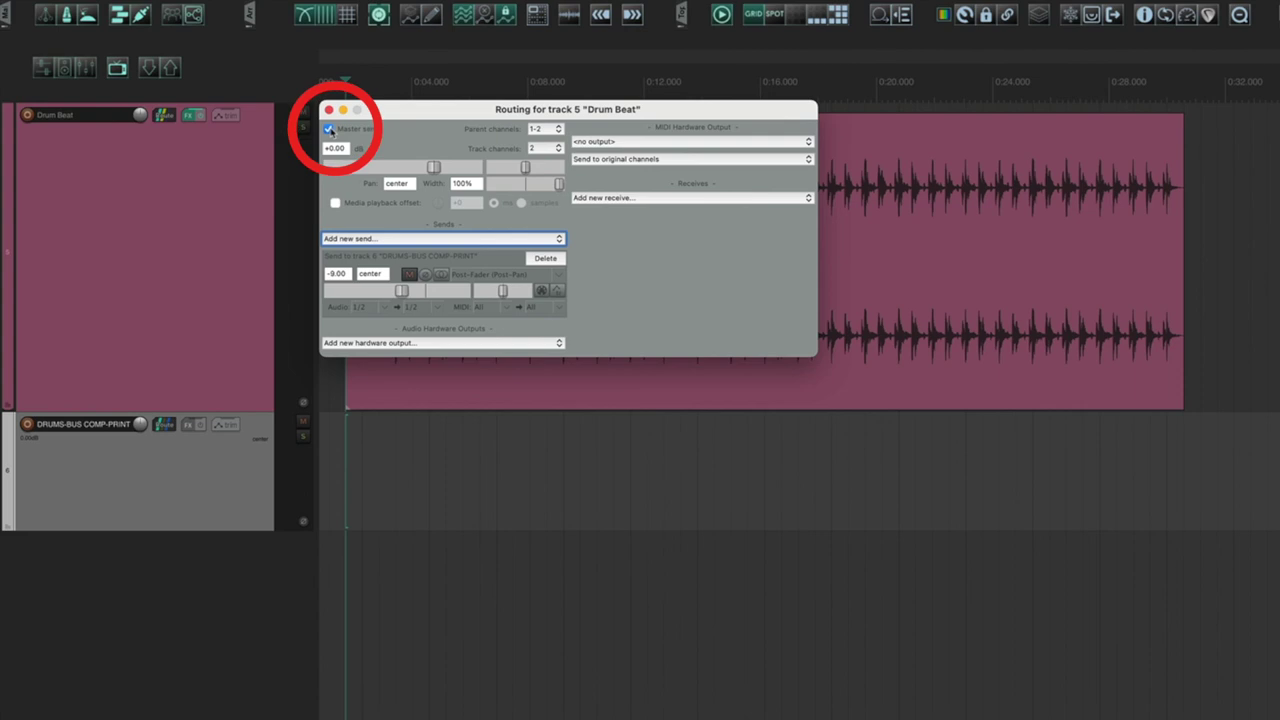
pyautogui.click(329, 110)
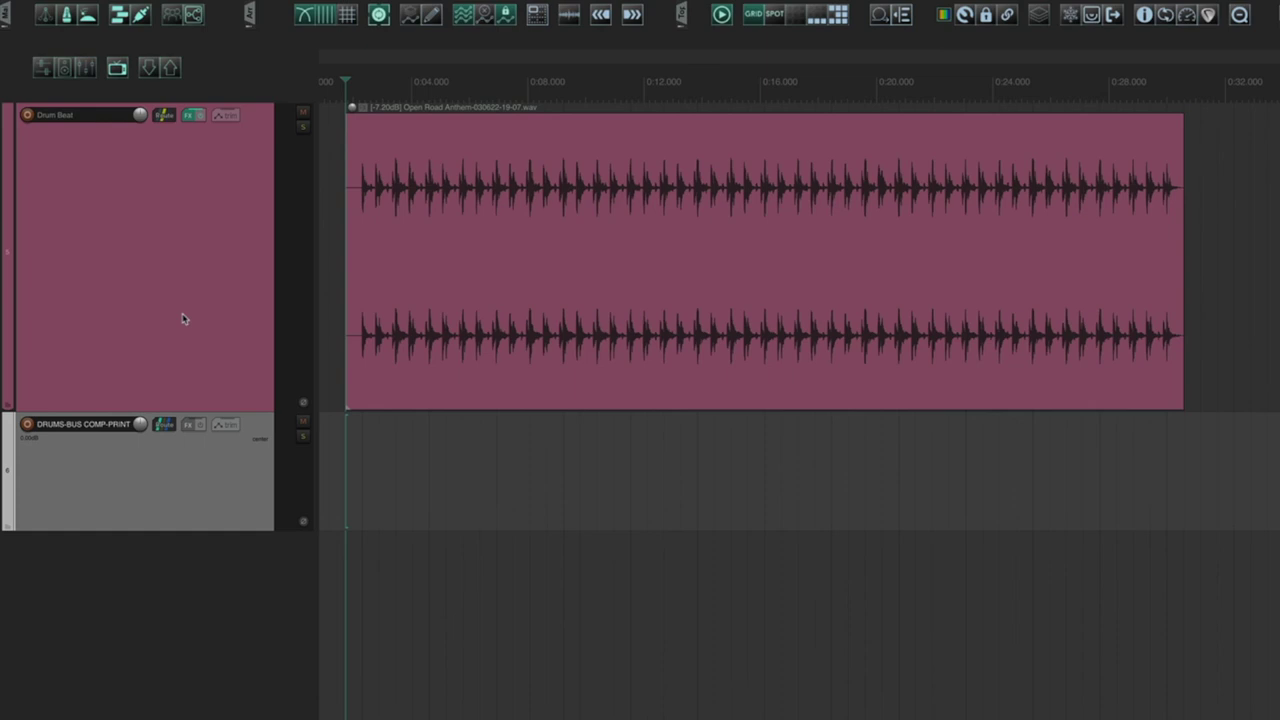
# Set the DRUMS-BUS COMP-PRINT track to record its stereo output, and record the full drum beat onto it.
pyautogui.rightClick(27, 424)
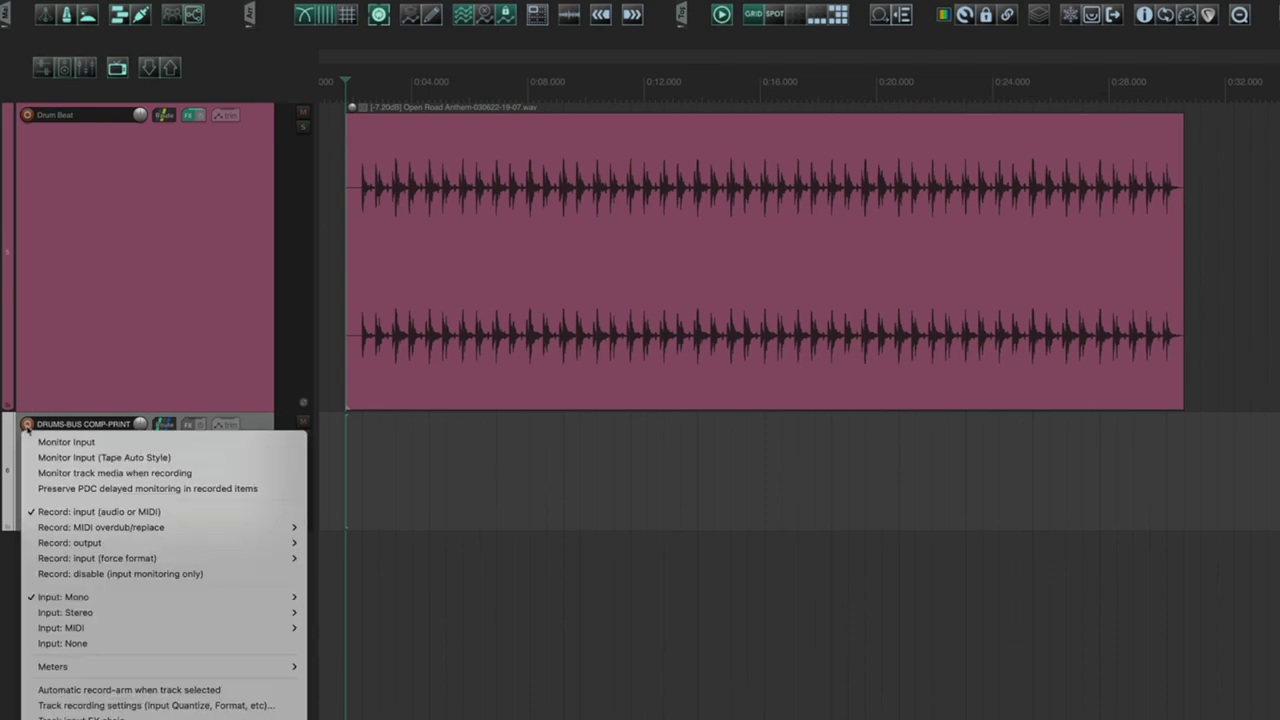
pyautogui.moveTo(67, 545)
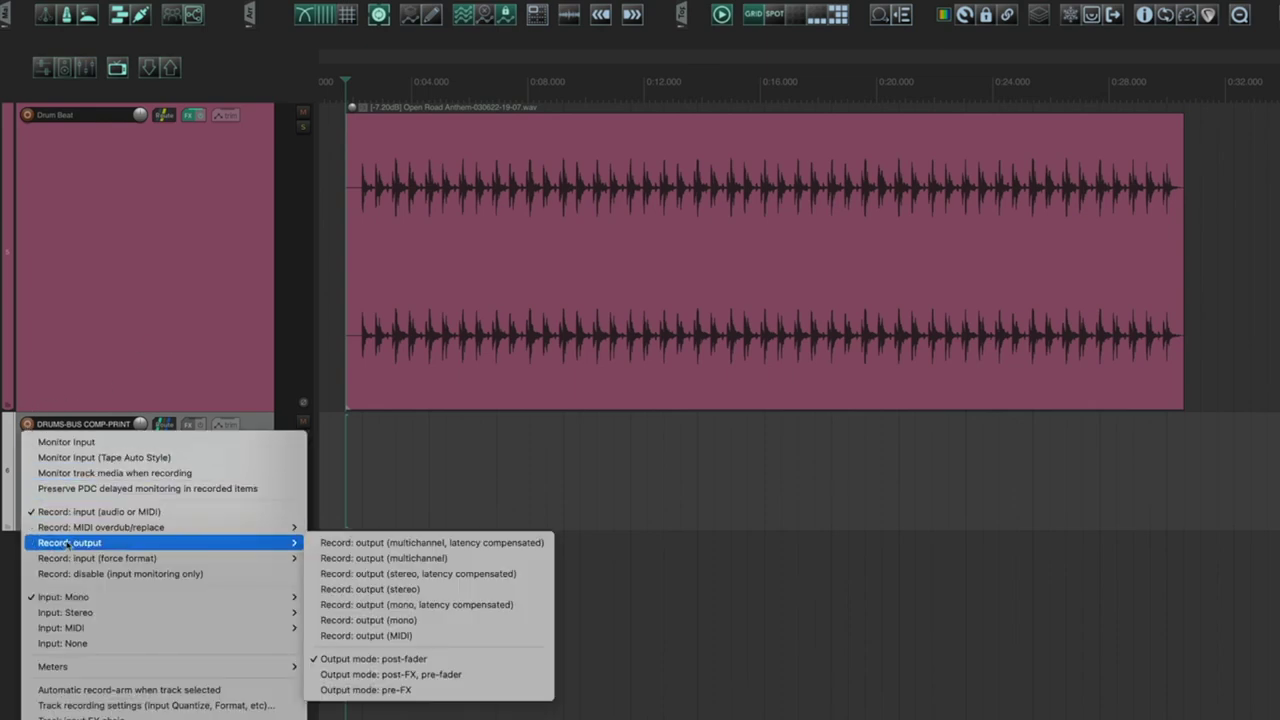
pyautogui.click(318, 590)
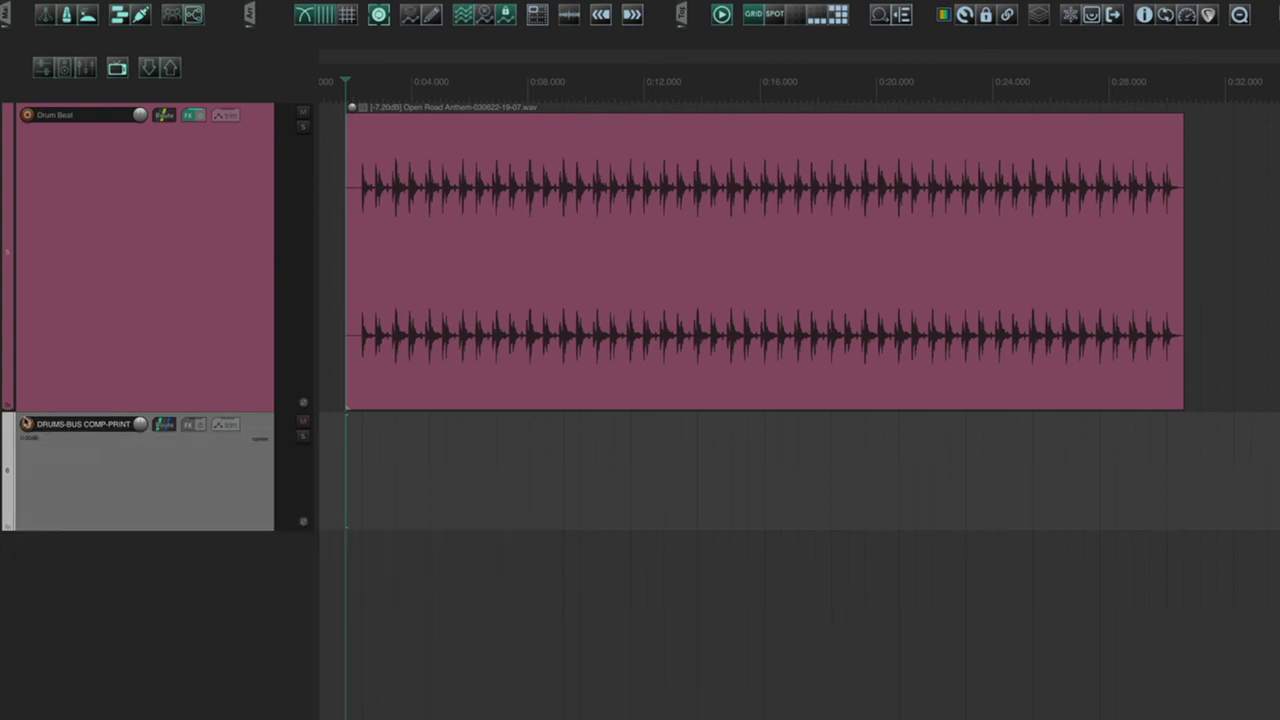
pyautogui.hotkey('ctrl', 'r')
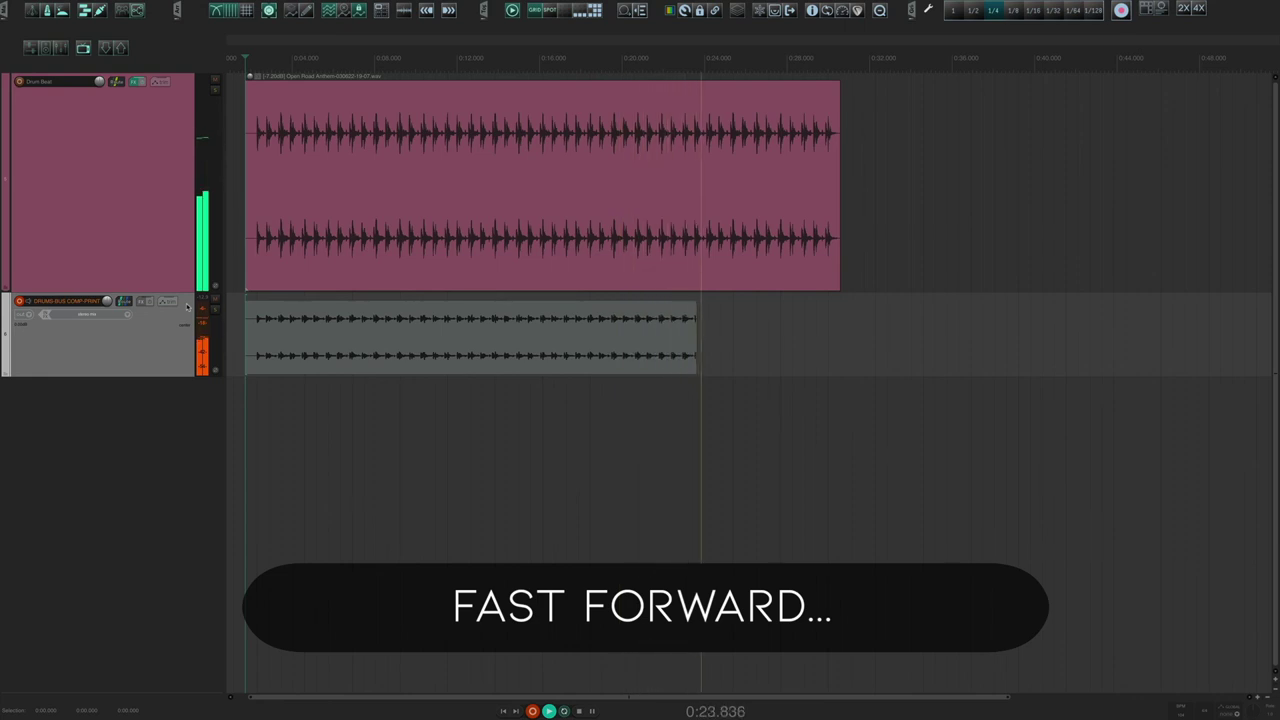
pyautogui.press('space')
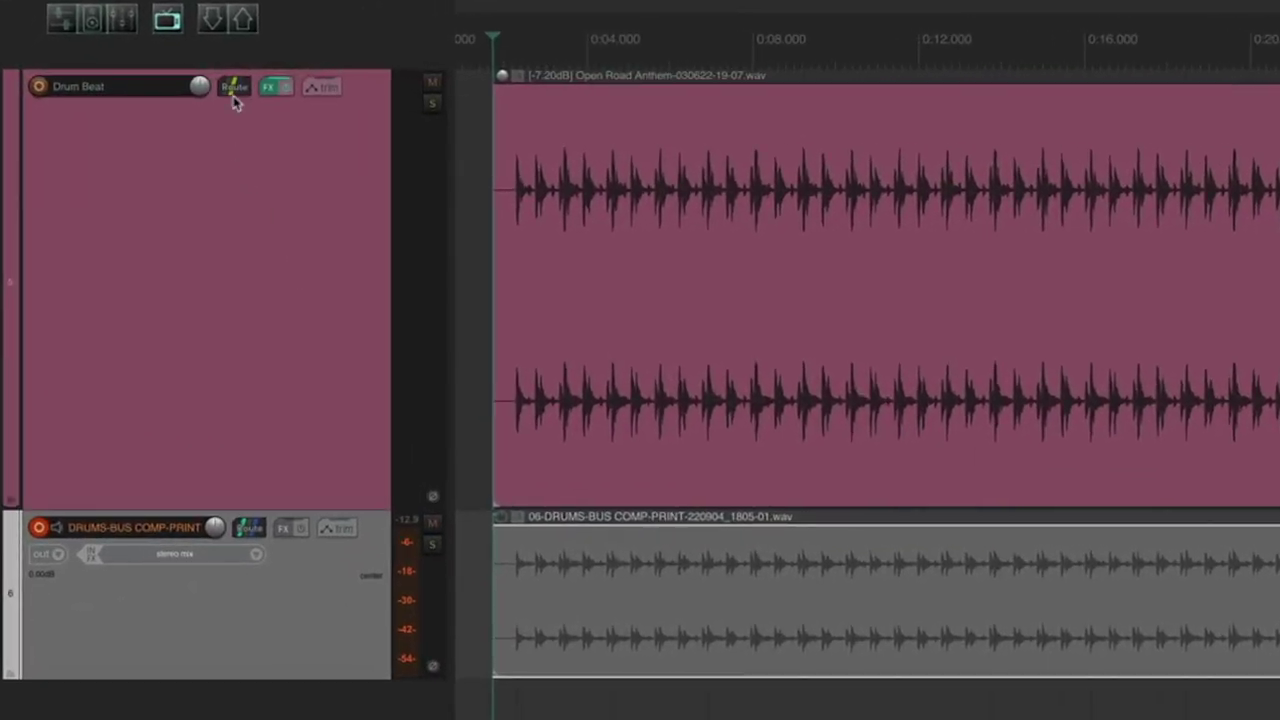
# Delete the Drum Beat track's send to DRUMS-BUS COMP-PRINT and re-enable its master send.
pyautogui.click(157, 86)
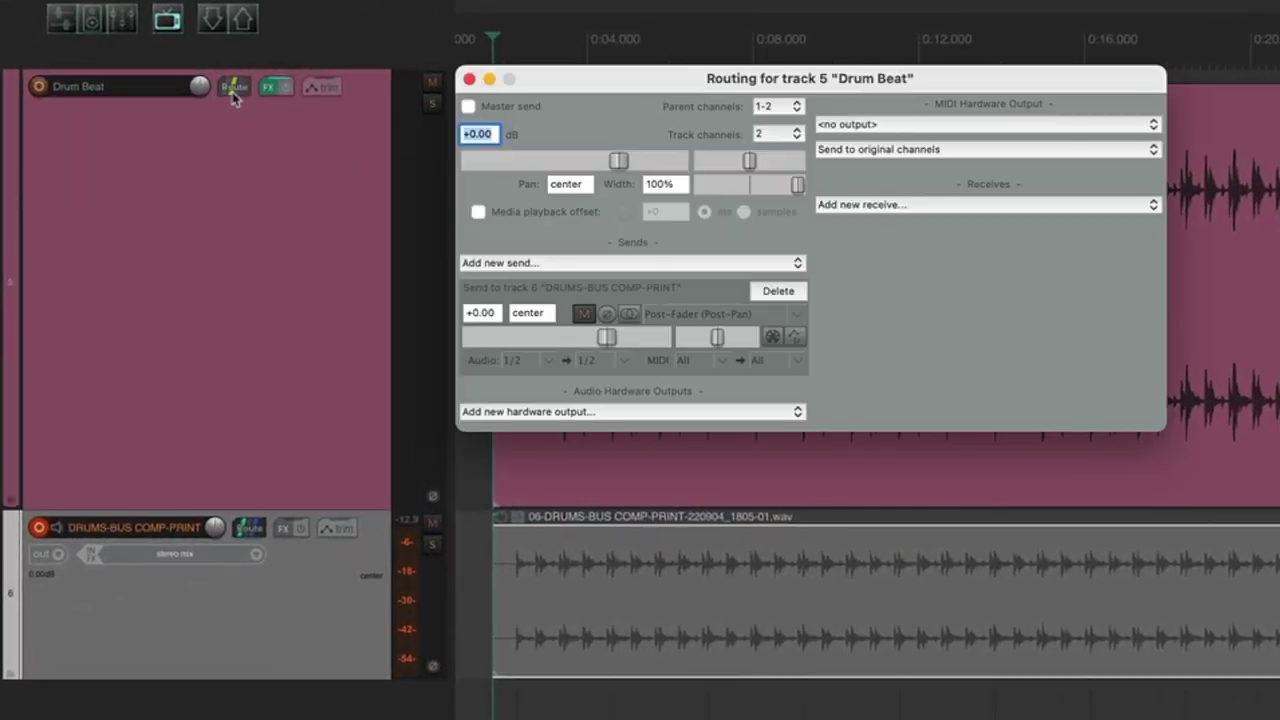
pyautogui.click(778, 291)
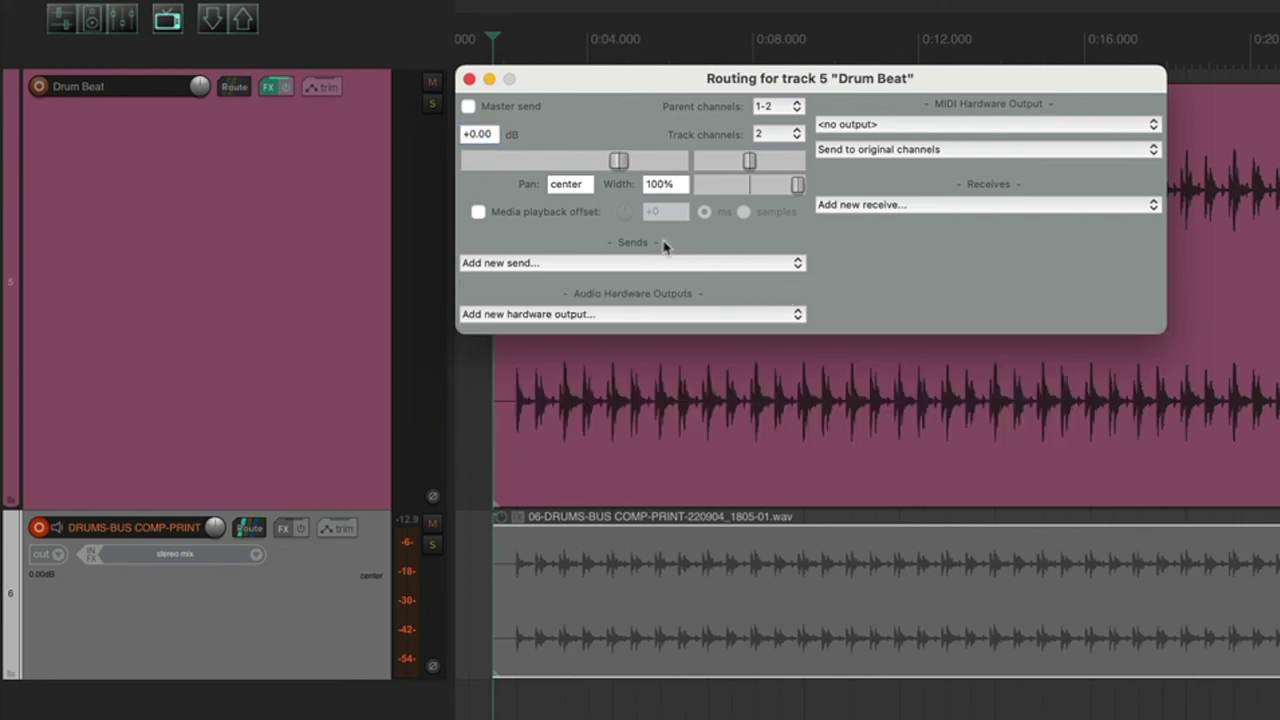
pyautogui.click(468, 106)
pyautogui.click(469, 78)
# Mute the Drum Beat track and hide it from the arrange view's track list using the Track Manager.
pyautogui.click(432, 82)
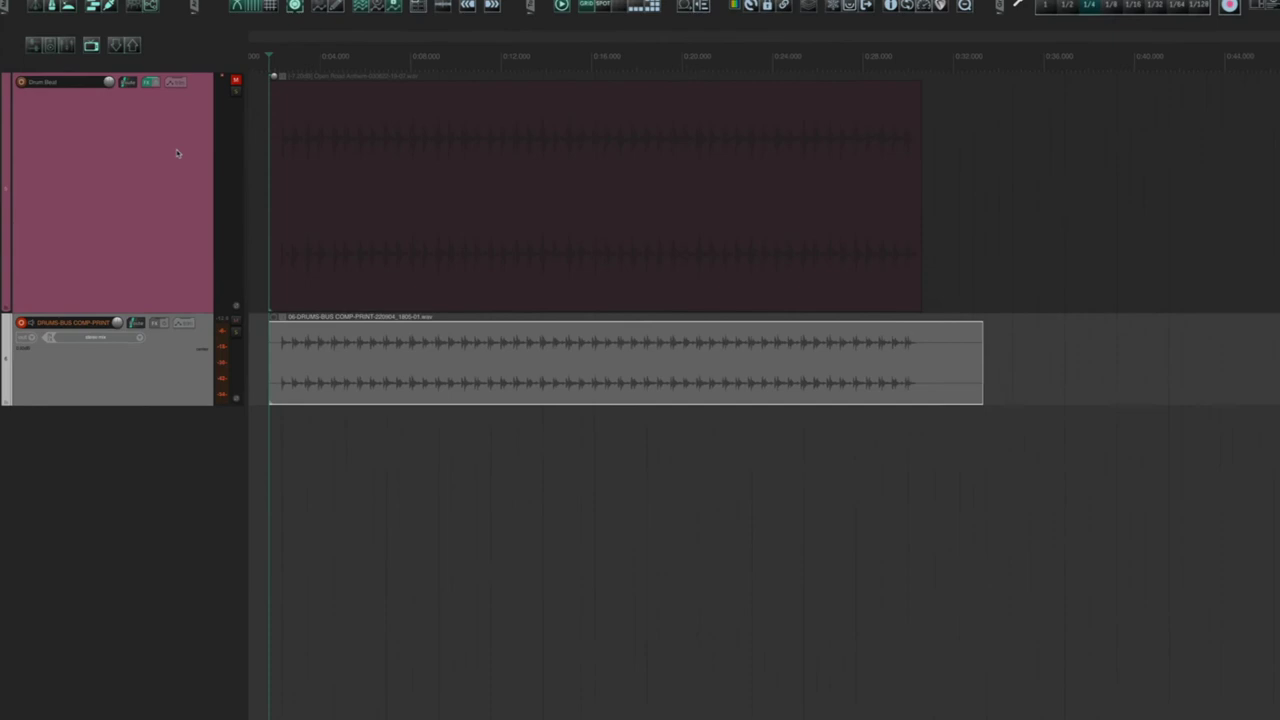
pyautogui.hotkey('ctrl', 'alt', 'm')
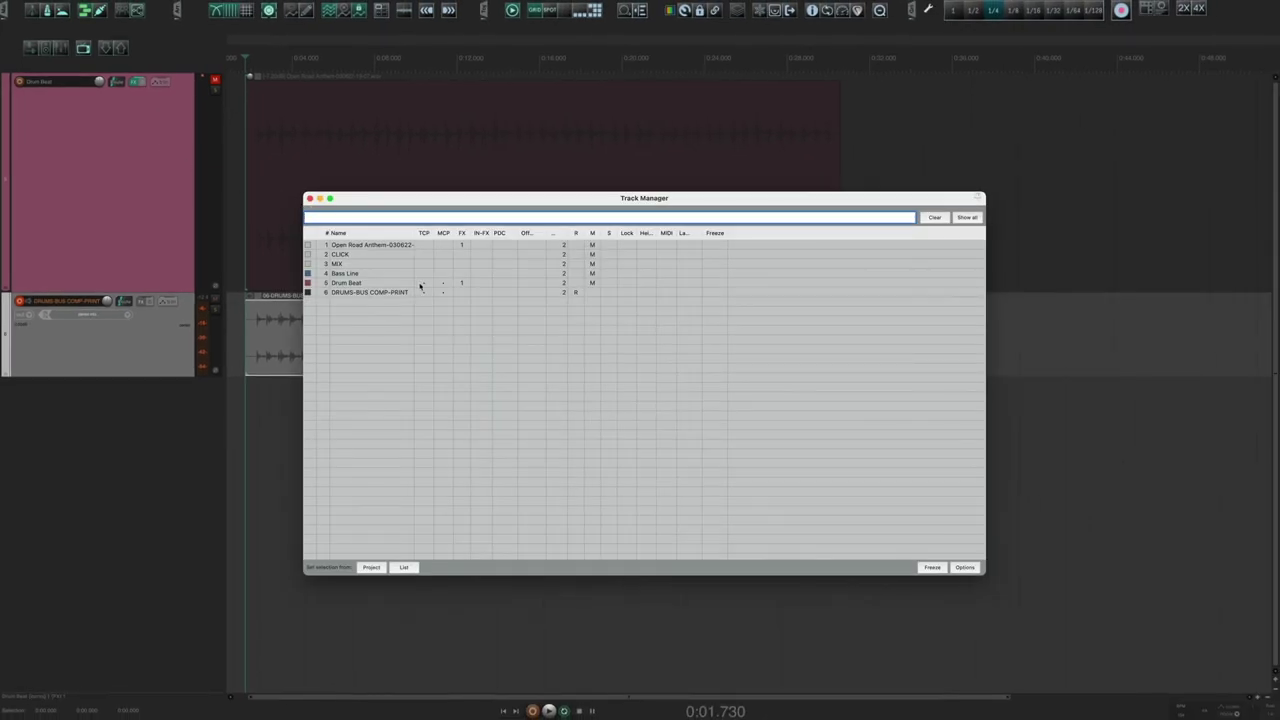
pyautogui.click(422, 283)
pyautogui.click(310, 198)
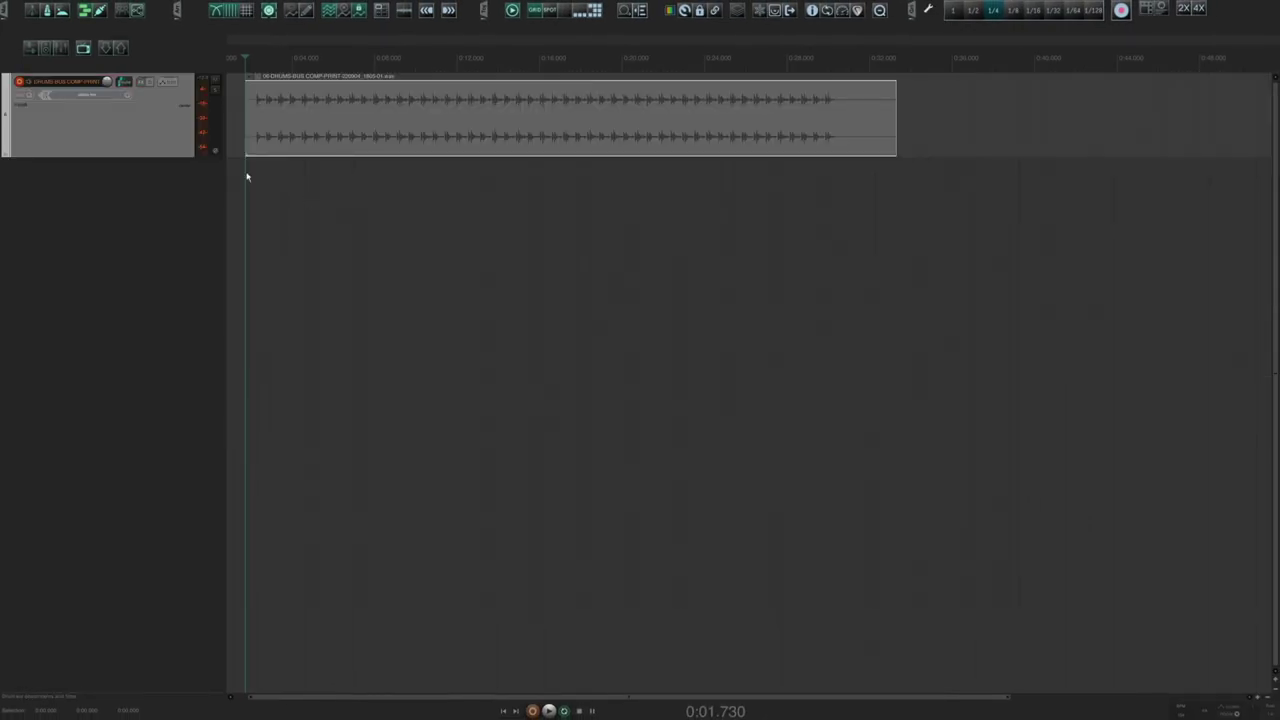
pyautogui.click(61, 244)
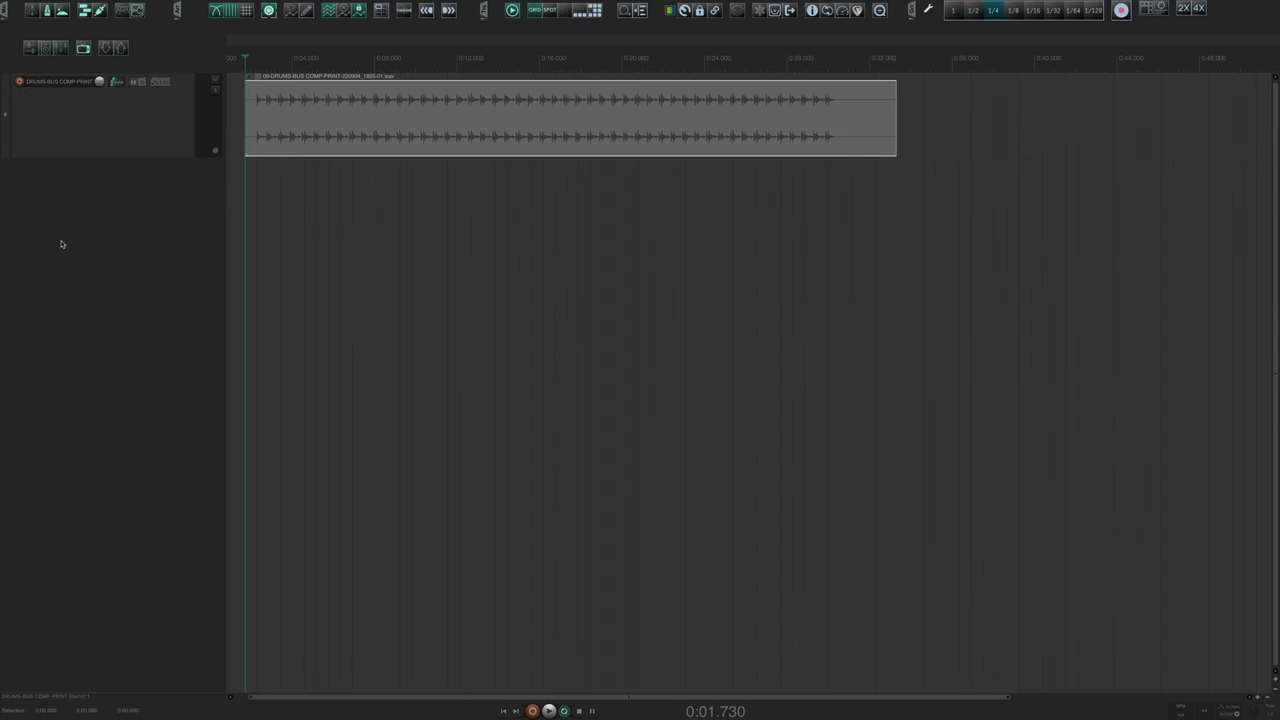